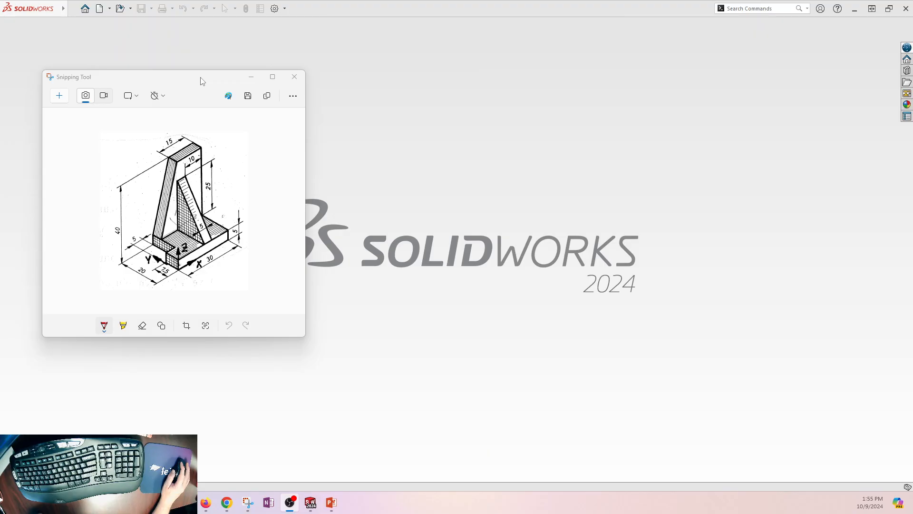
# Move the reference drawing out of the way, create a new part, and set its units to MMGS (millimeter, gram, second).
pyautogui.moveTo(200, 81); pyautogui.dragTo(184, 77)
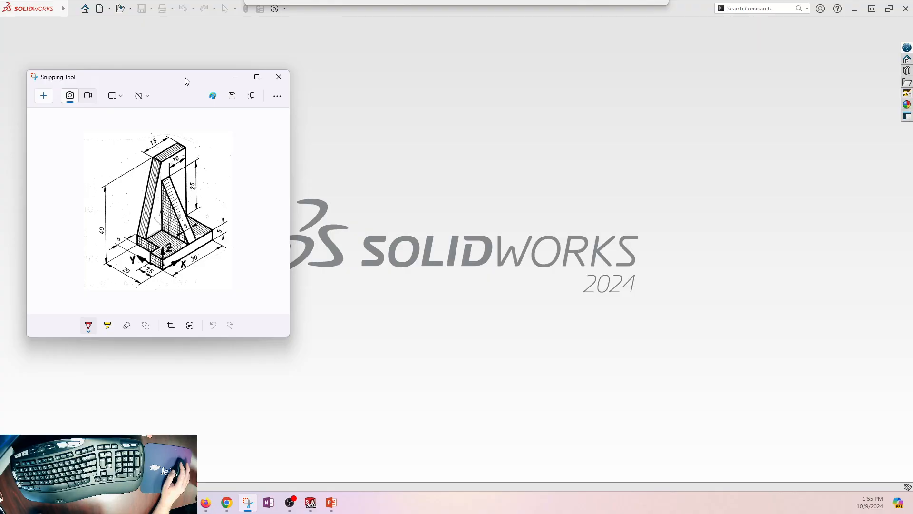
pyautogui.moveTo(185, 82); pyautogui.dragTo(0, 80)
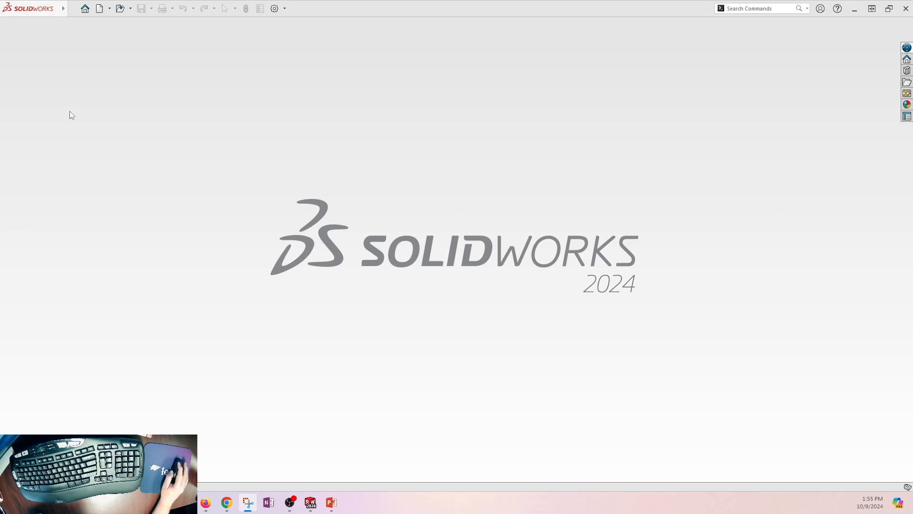
pyautogui.click(104, 20)
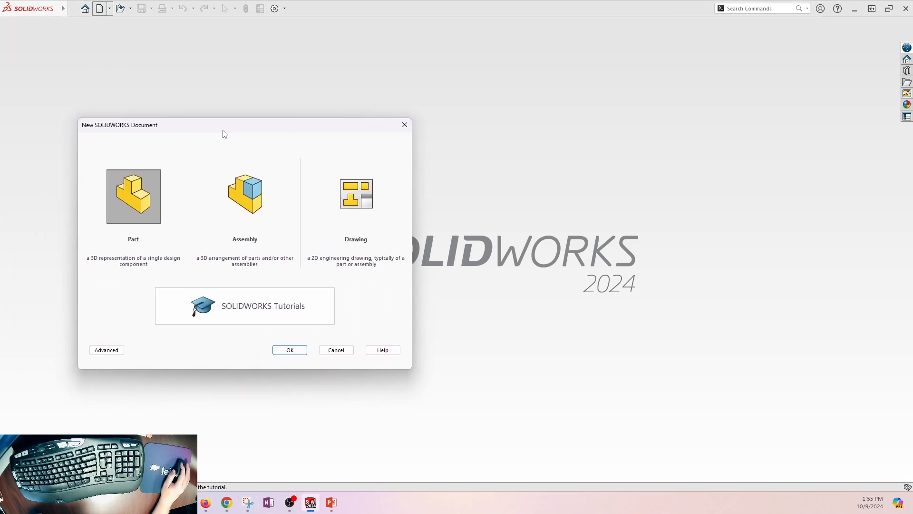
pyautogui.click(290, 350)
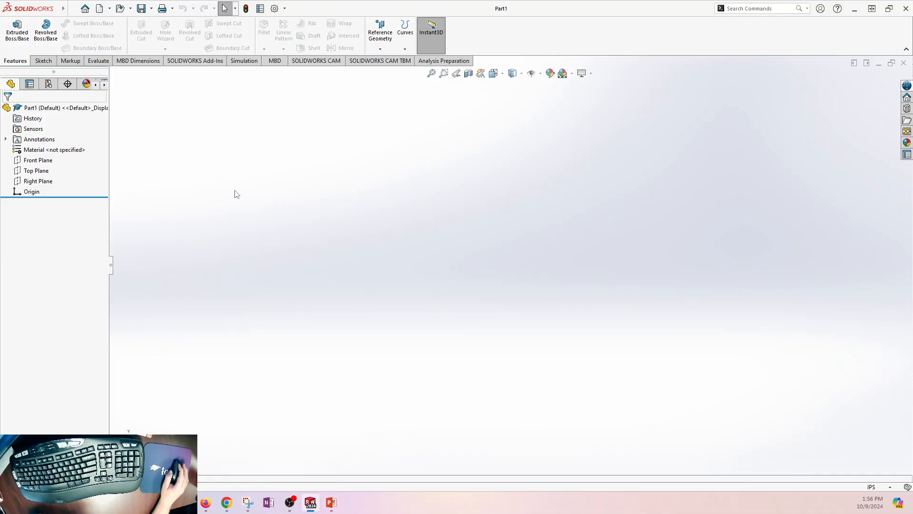
pyautogui.click(876, 487)
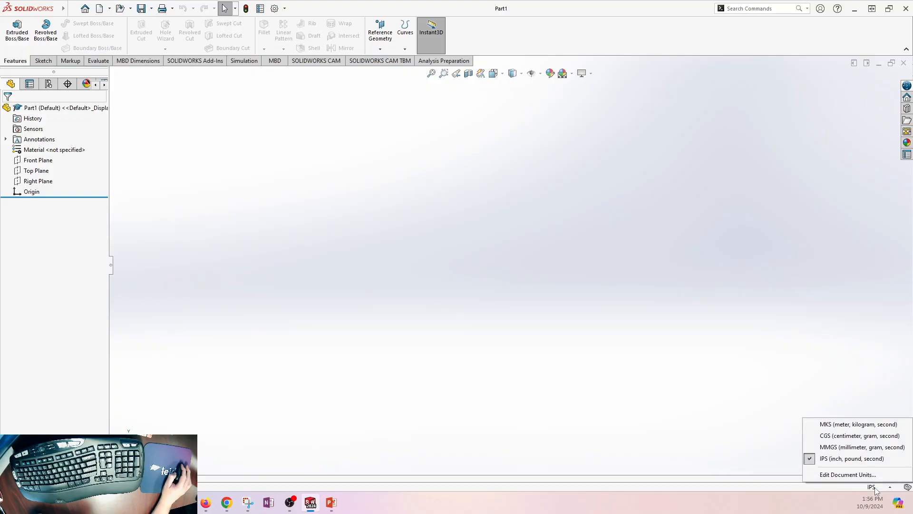
pyautogui.click(849, 447)
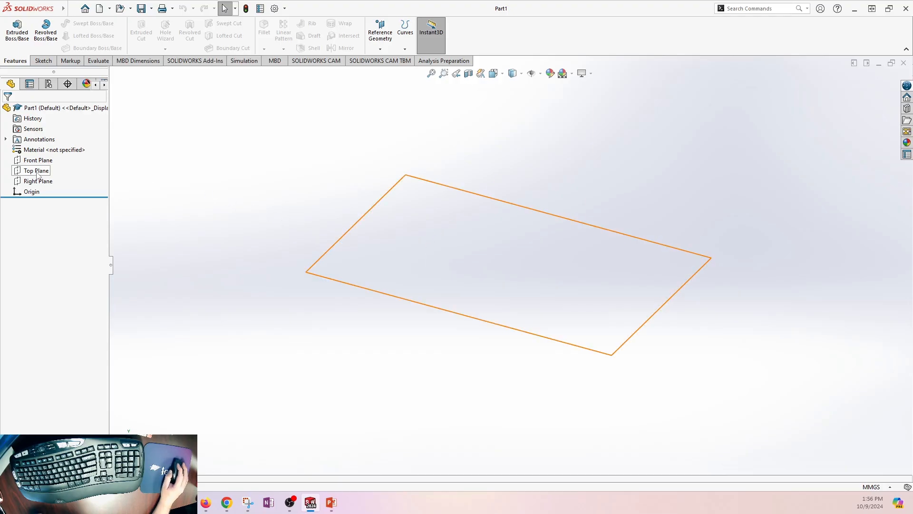
# Sketch a center rectangle about 139 mm by 83 mm on the Top Plane, centred on the origin.
pyautogui.moveTo(0, 94); pyautogui.dragTo(167, 94)
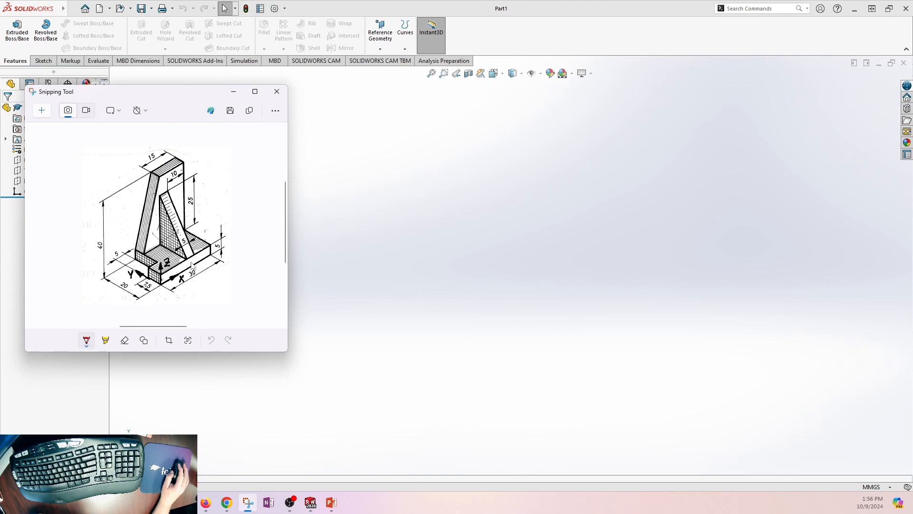
pyautogui.moveTo(155, 99); pyautogui.dragTo(0, 99)
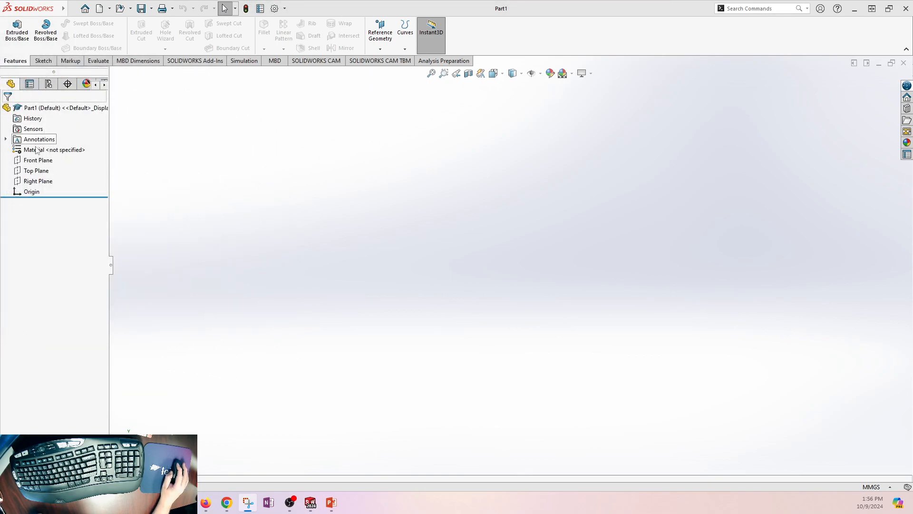
pyautogui.click(38, 170)
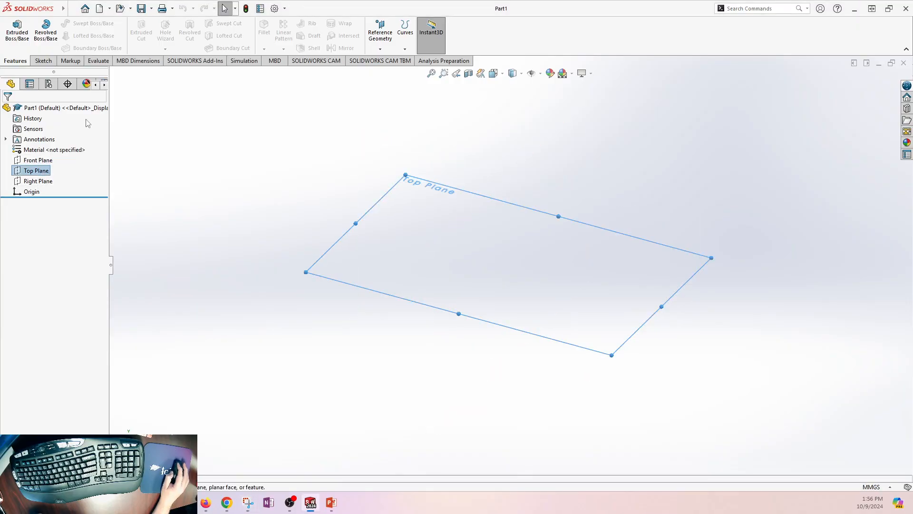
pyautogui.click(17, 30)
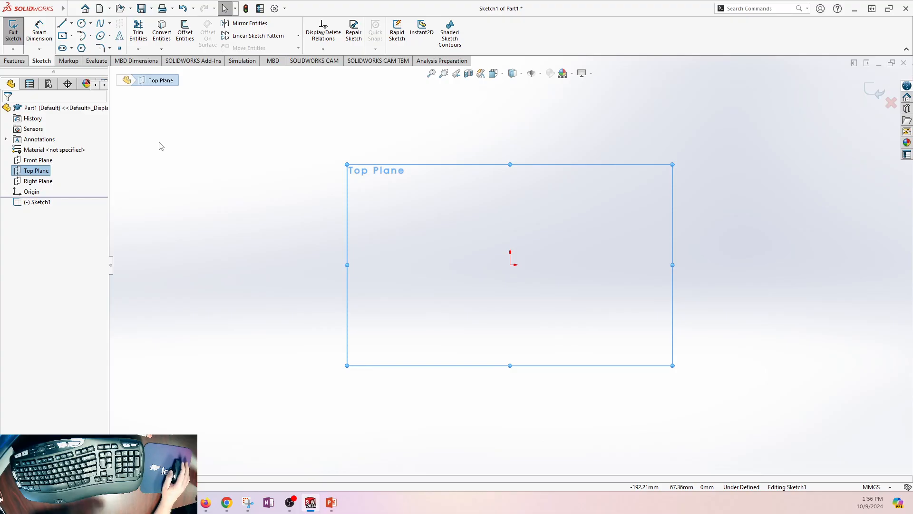
pyautogui.click(72, 36)
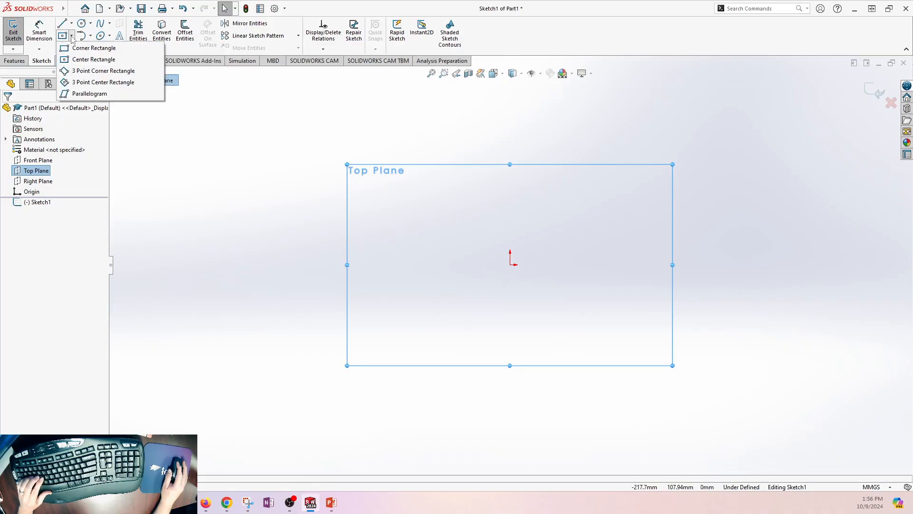
pyautogui.click(89, 60)
pyautogui.moveTo(510, 265)
pyautogui.mouseDown()
pyautogui.moveTo(409, 298)
pyautogui.moveTo(383, 340)
pyautogui.mouseUp()
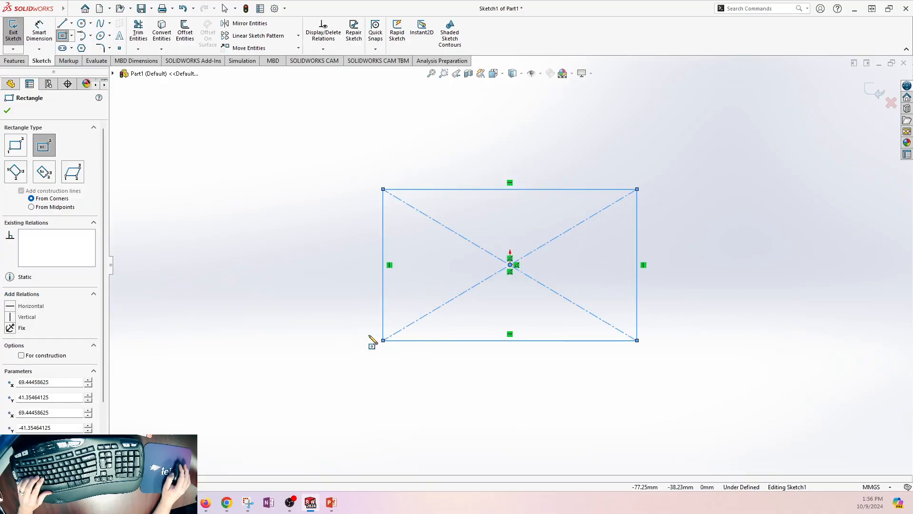
# Dimension the base rectangle to 30 mm wide and 20 mm high.
pyautogui.click(39, 33)
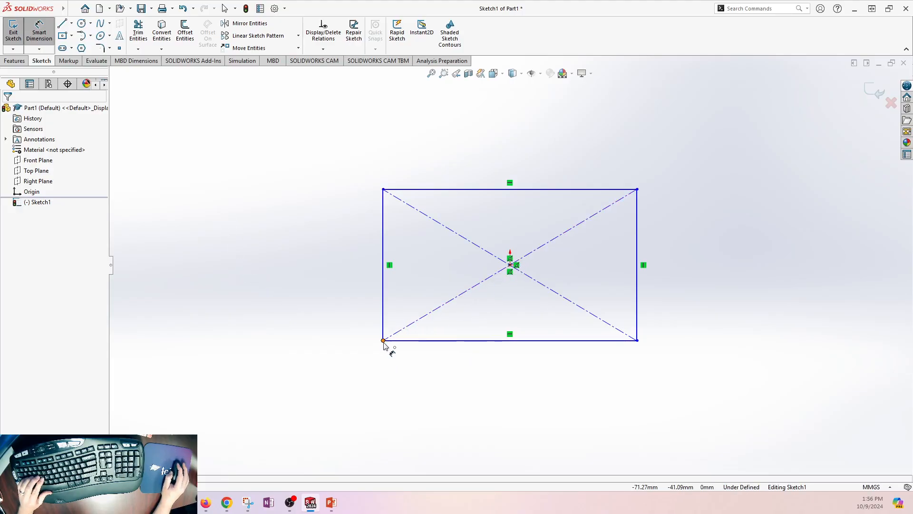
pyautogui.click(478, 343)
pyautogui.click(520, 388)
pyautogui.write('30')
pyautogui.press('Return')
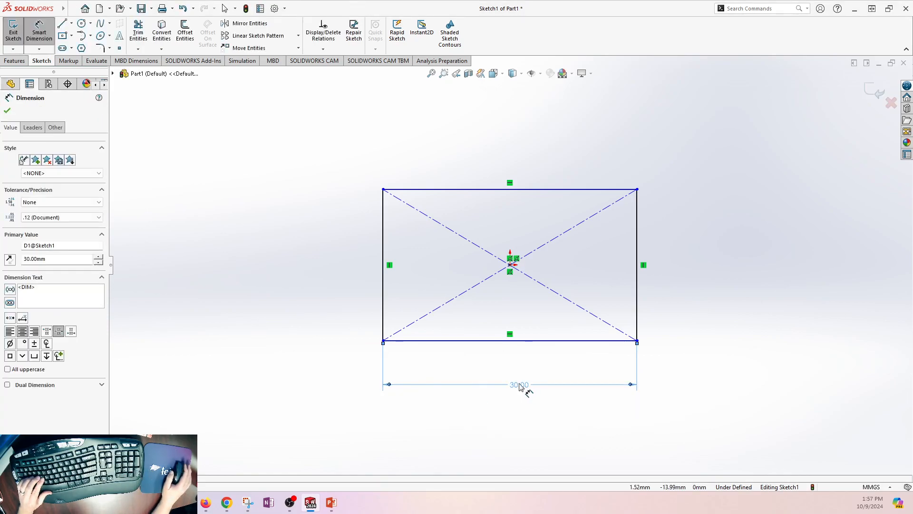
pyautogui.click(383, 247)
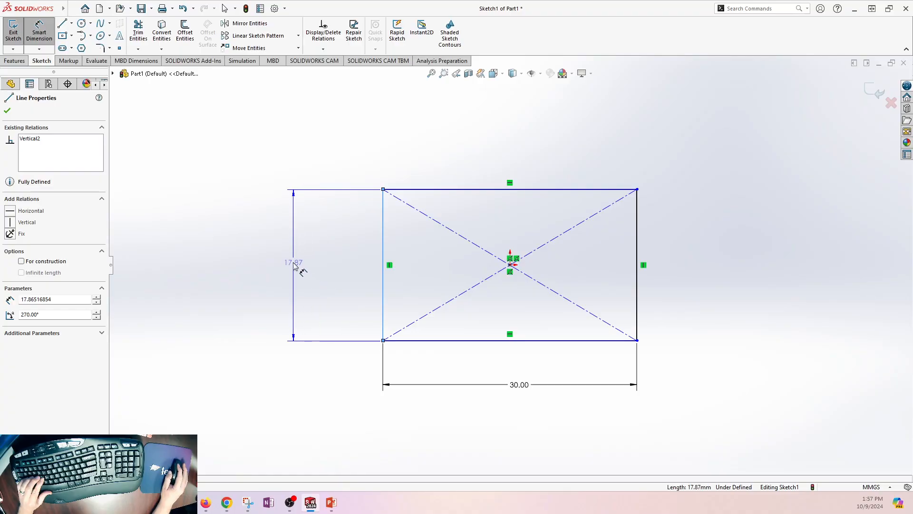
pyautogui.click(293, 267)
pyautogui.write('20')
pyautogui.press('Return')
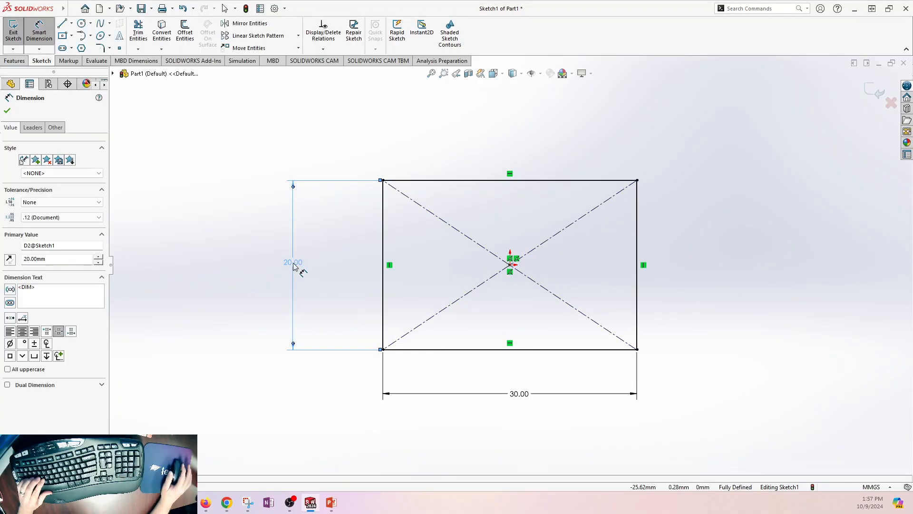
pyautogui.click(754, 216)
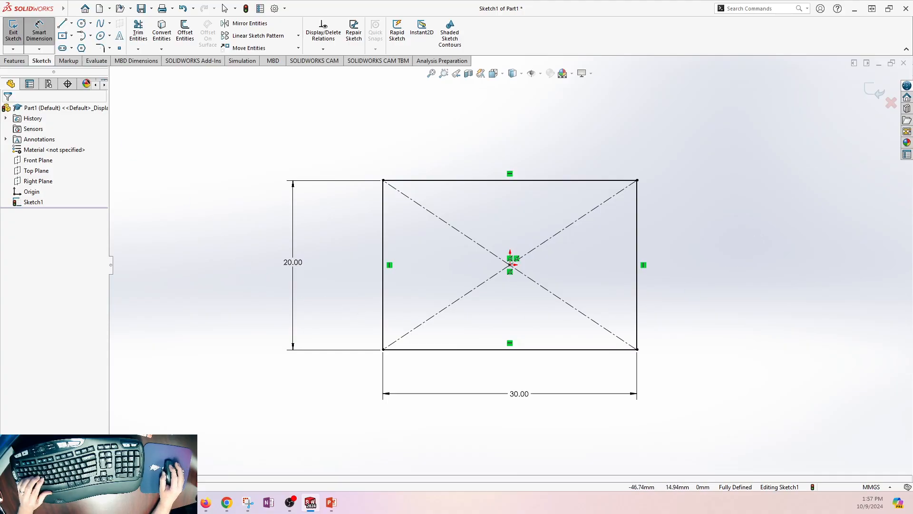
# Check the reference drawing for the base thickness and extrude the rectangle 5 mm with a blind Boss-Extrude.
pyautogui.hotkey('alt', 'Tab')
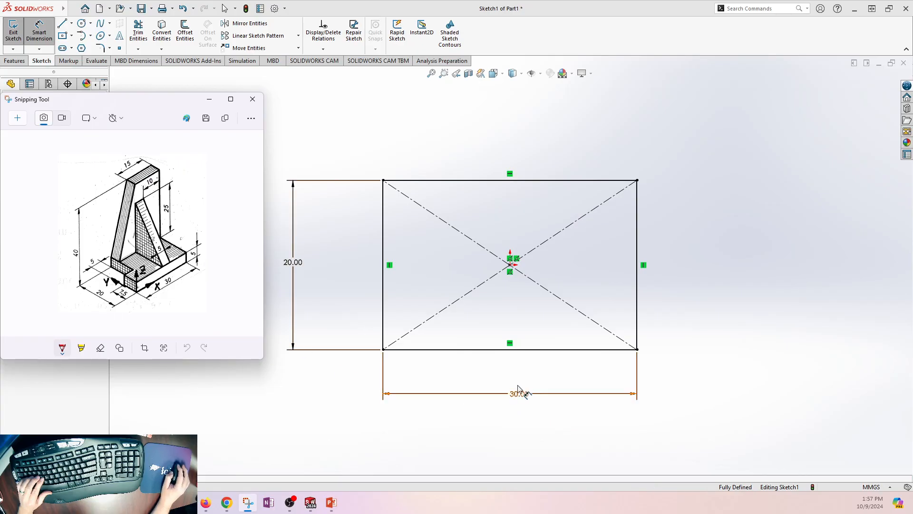
pyautogui.moveTo(177, 106); pyautogui.dragTo(0, 97)
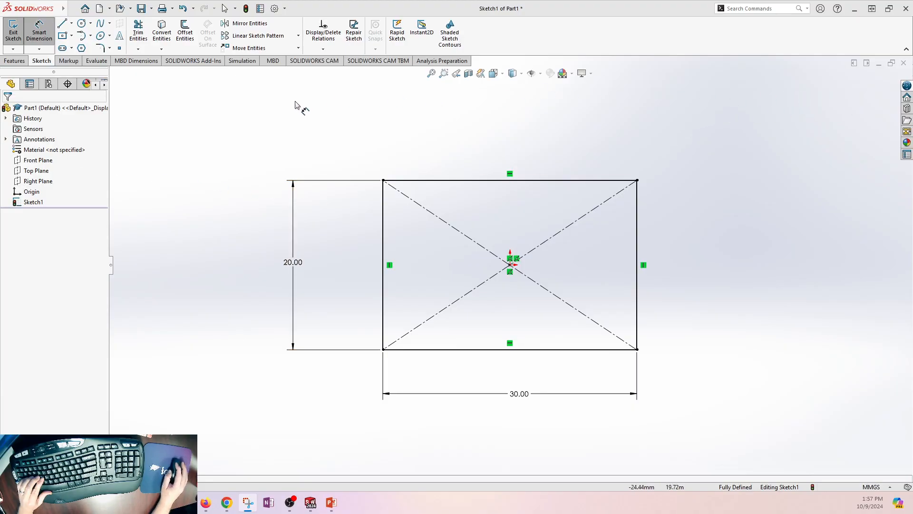
pyautogui.click(14, 61)
pyautogui.click(17, 33)
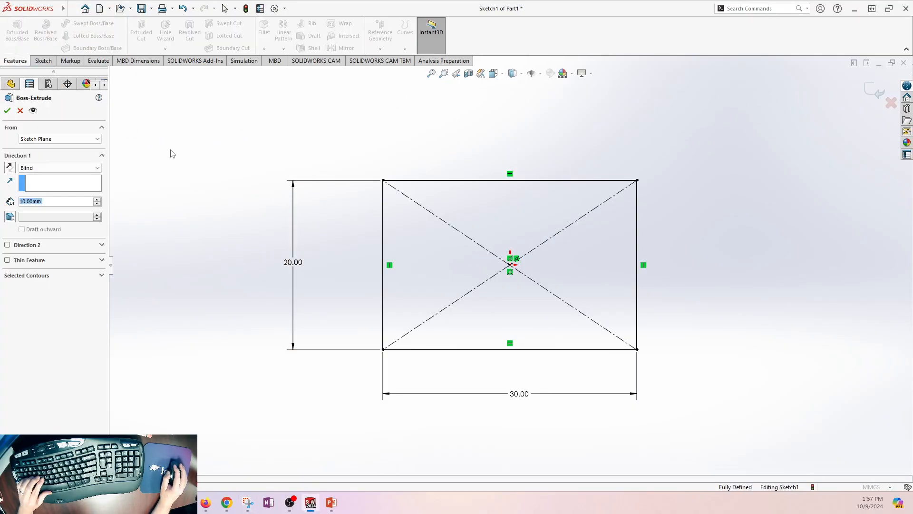
pyautogui.write('5')
pyautogui.press('Return')
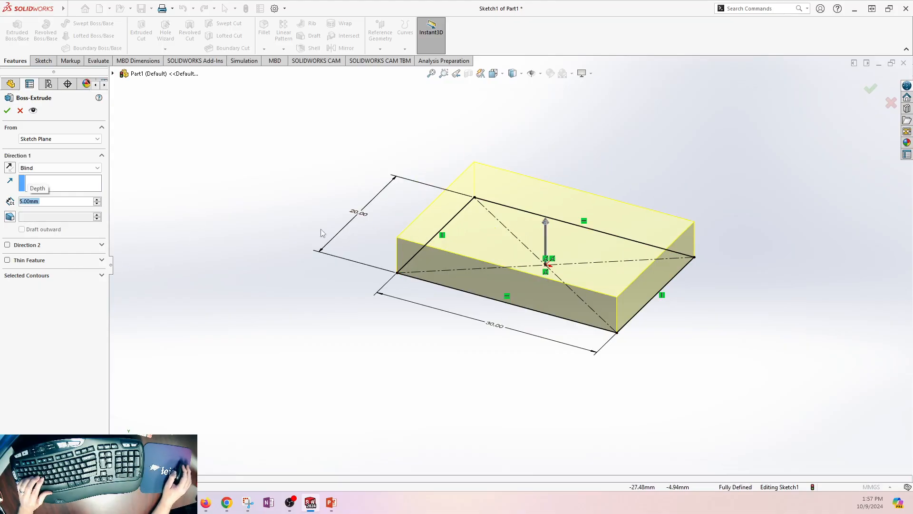
pyautogui.click(8, 111)
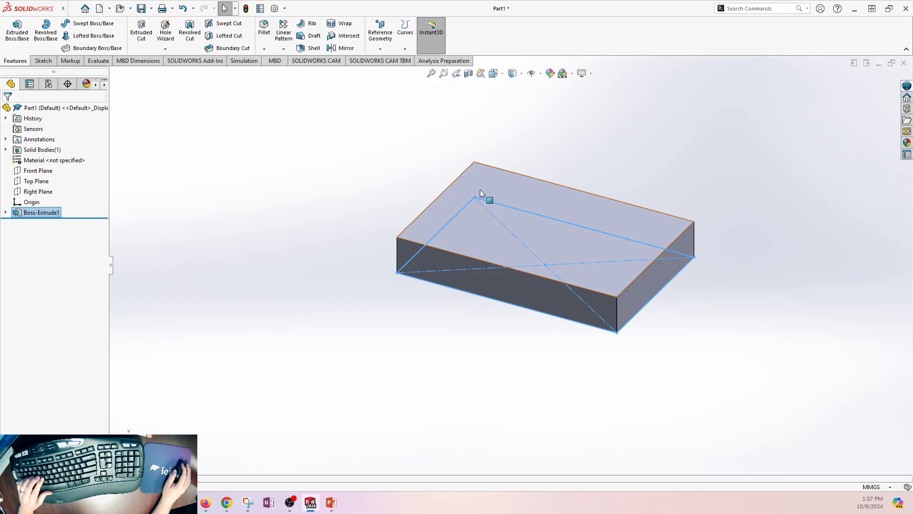
# Start an Extruded Cut sketch on the block's top face and draw a corner rectangle about 5 mm by 9.5 mm from its upper-left corner.
pyautogui.click(510, 186)
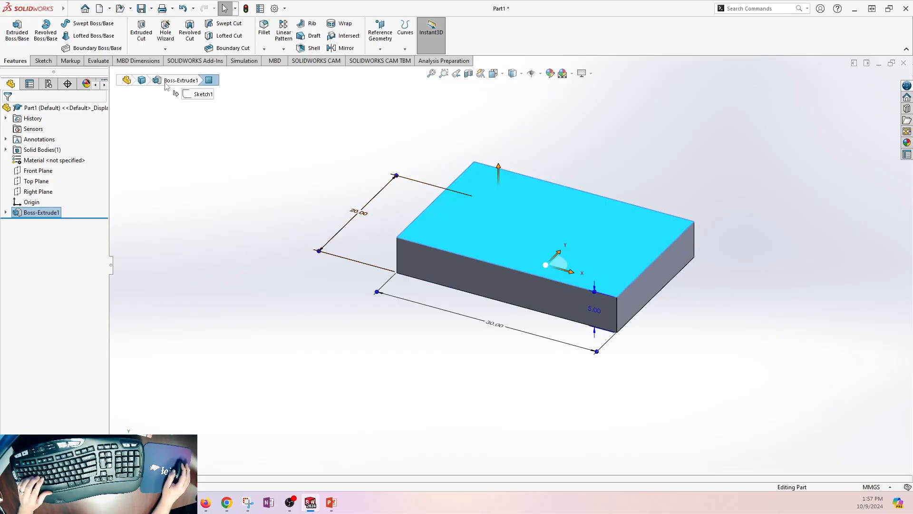
pyautogui.click(142, 34)
pyautogui.moveTo(0, 108); pyautogui.dragTo(147, 108)
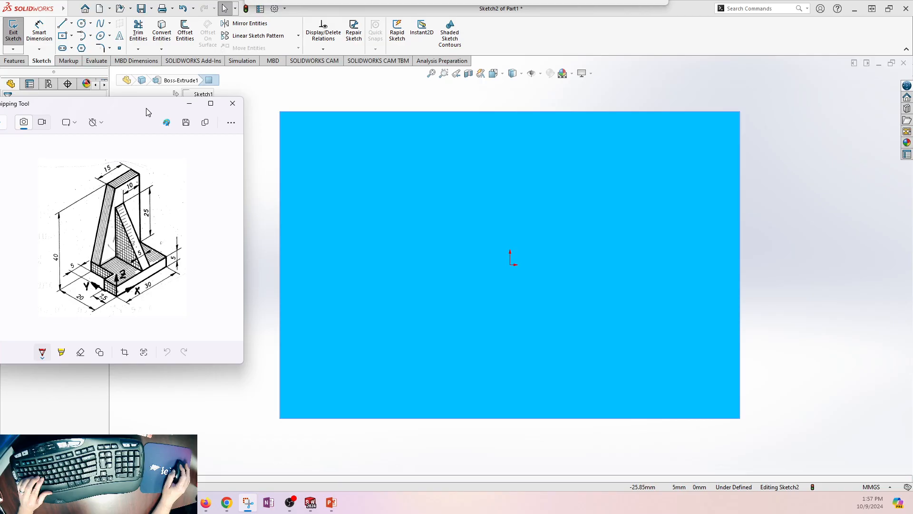
pyautogui.moveTo(146, 108); pyautogui.dragTo(0, 104)
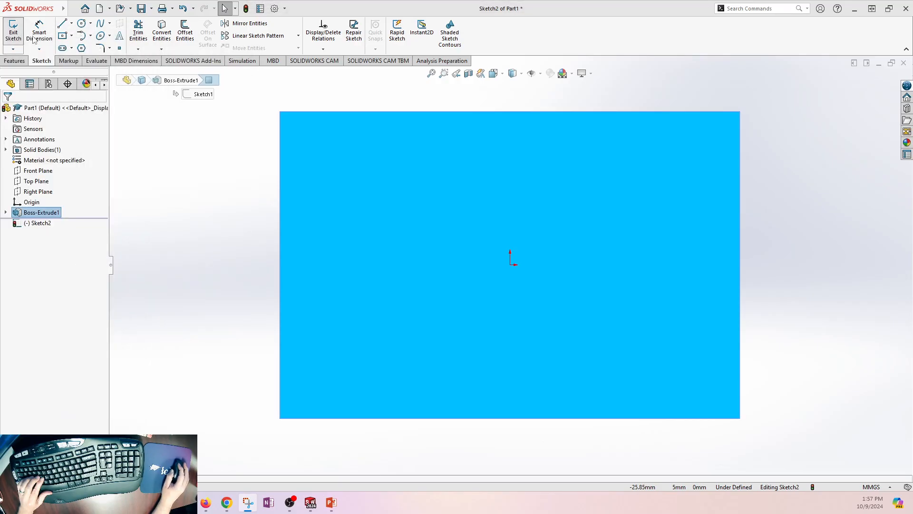
pyautogui.click(64, 37)
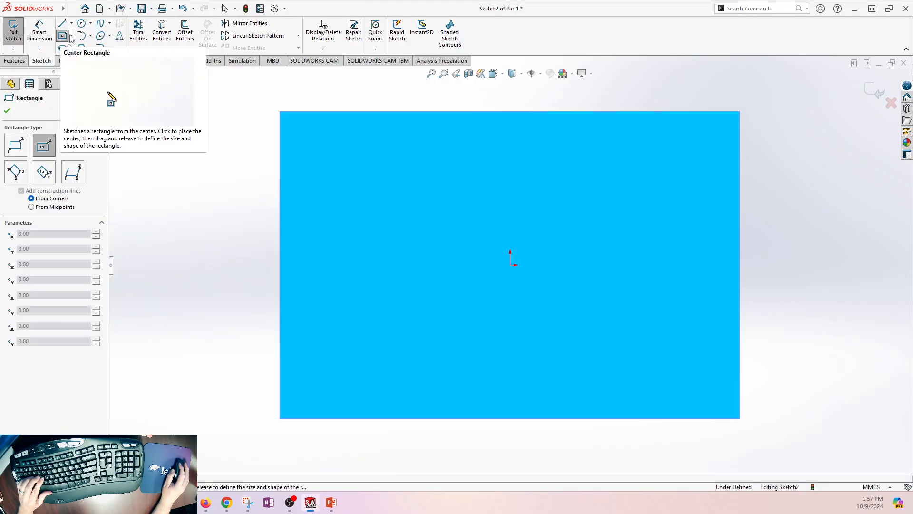
pyautogui.click(71, 36)
pyautogui.click(88, 42)
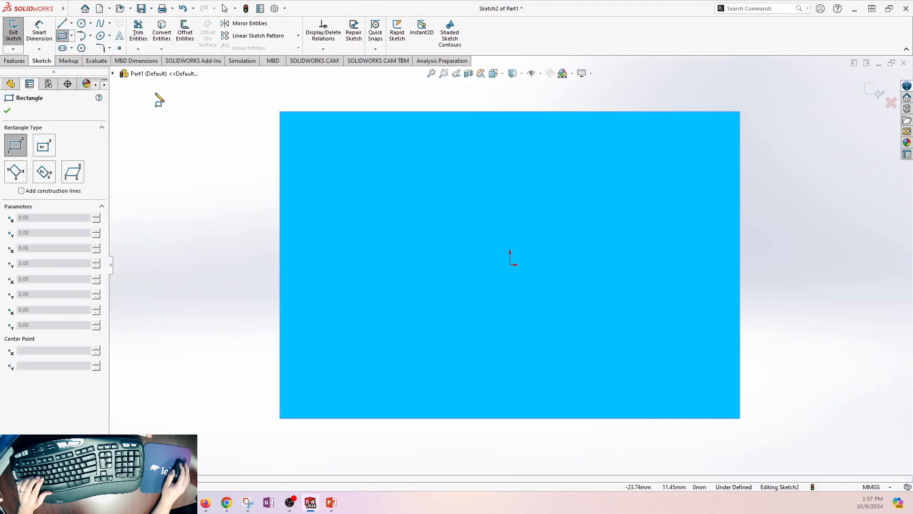
pyautogui.click(281, 112)
pyautogui.click(355, 257)
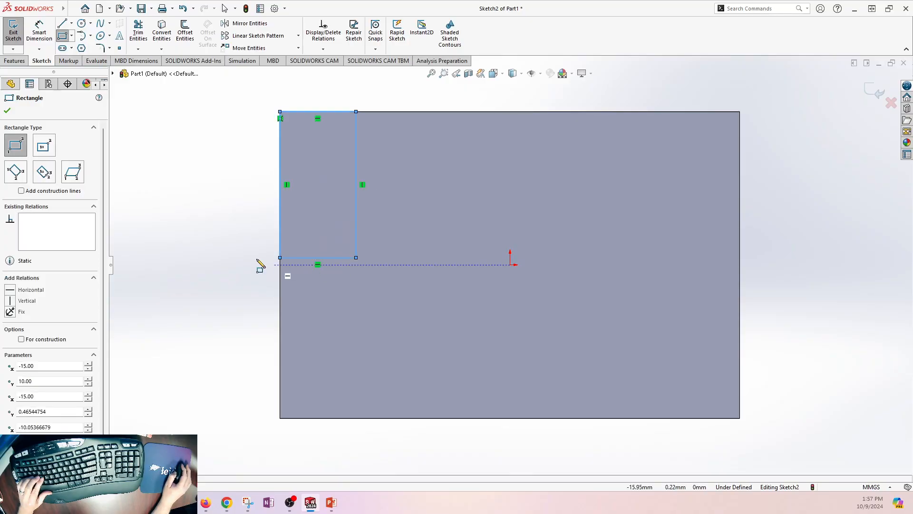
# Dimension the cut rectangle's width to 5 mm.
pyautogui.click(39, 35)
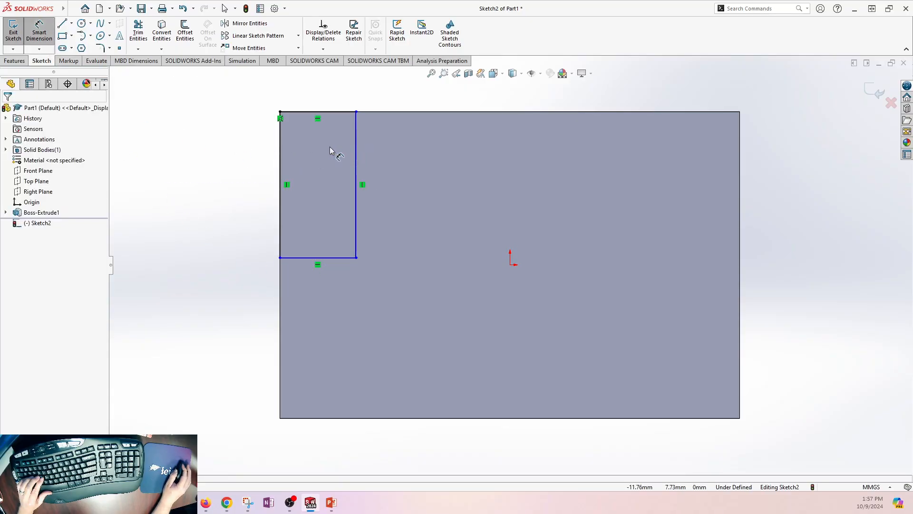
pyautogui.click(356, 156)
pyautogui.click(281, 143)
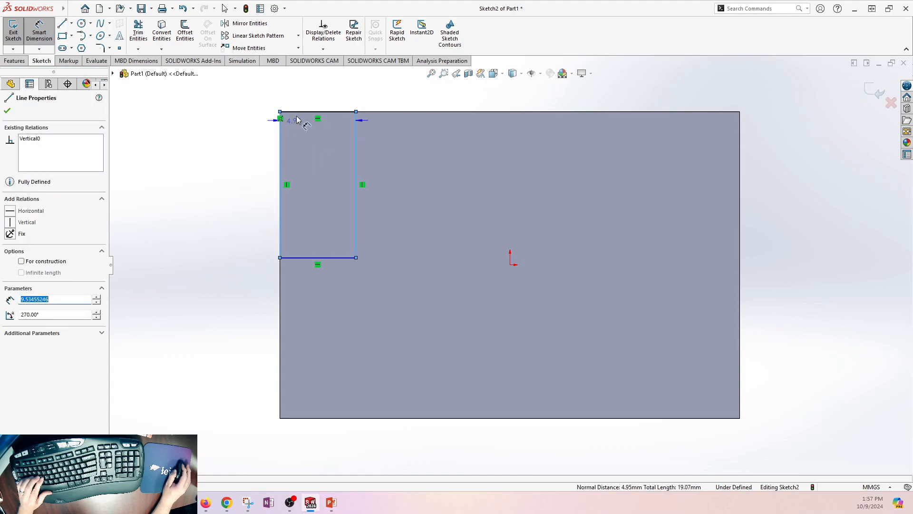
pyautogui.click(314, 90)
pyautogui.write('5')
pyautogui.press('Return')
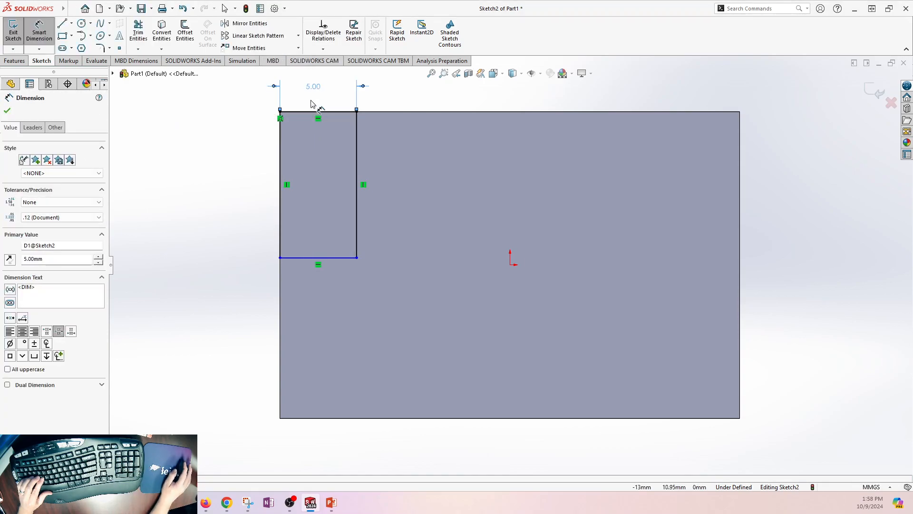
# Dimension the distance between the cut rectangle's lower edge and the block's lower edge to 7.5 mm.
pyautogui.click(303, 419)
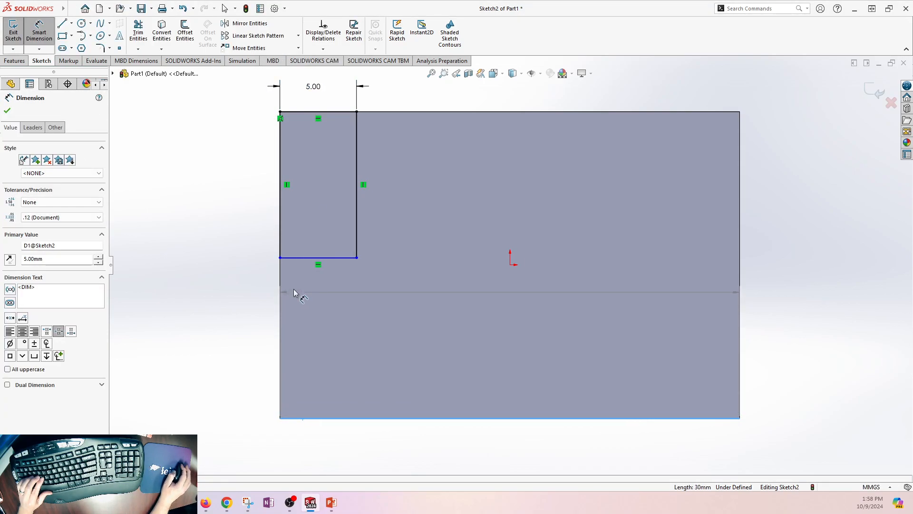
pyautogui.click(296, 260)
pyautogui.click(232, 337)
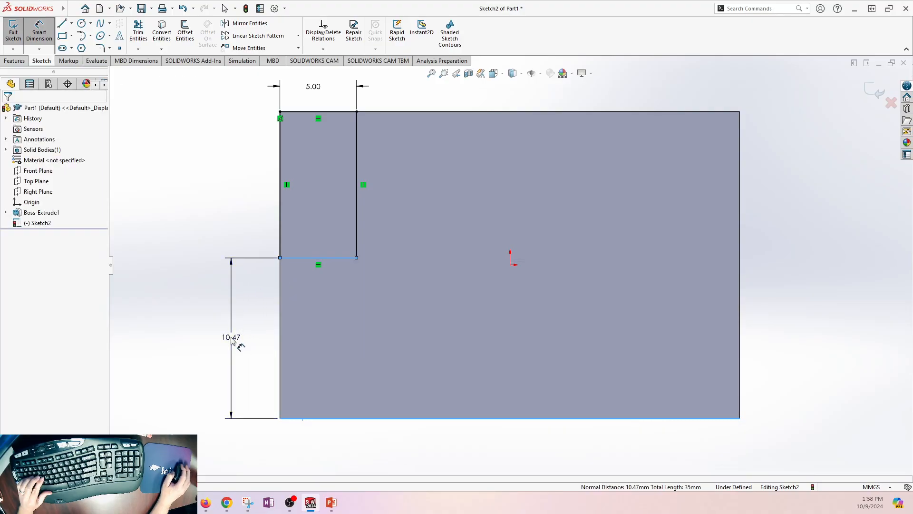
pyautogui.write('70')
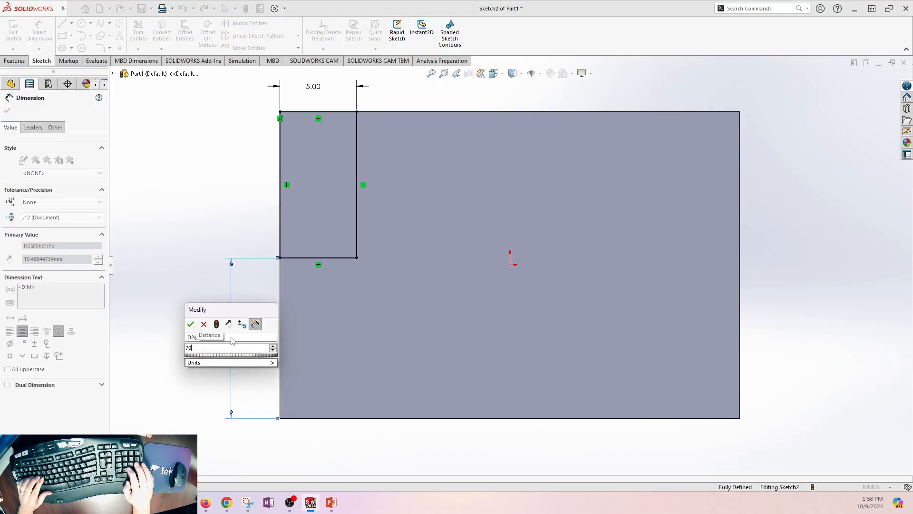
pyautogui.press('BackSpace')
pyautogui.write('.5')
pyautogui.press('Return')
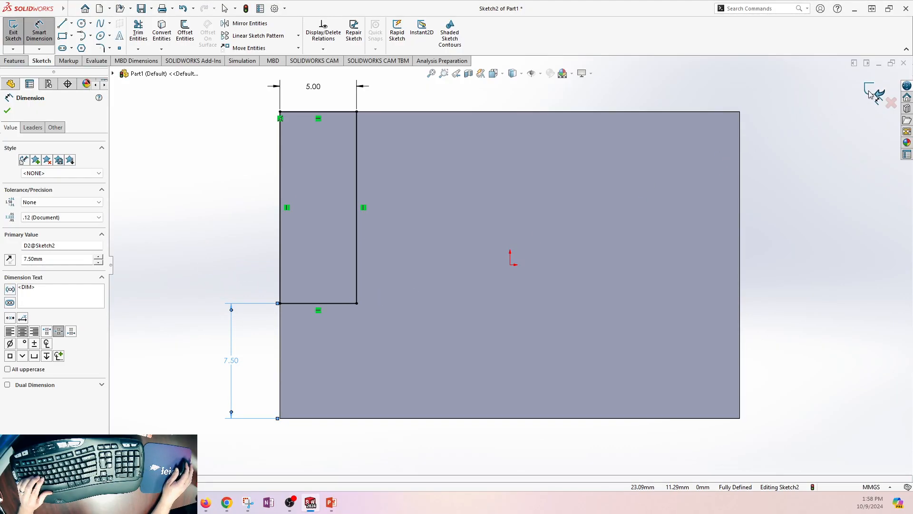
# Finish the notch sketch and cut the rectangle out of the block with the Through All end condition.
pyautogui.click(869, 94)
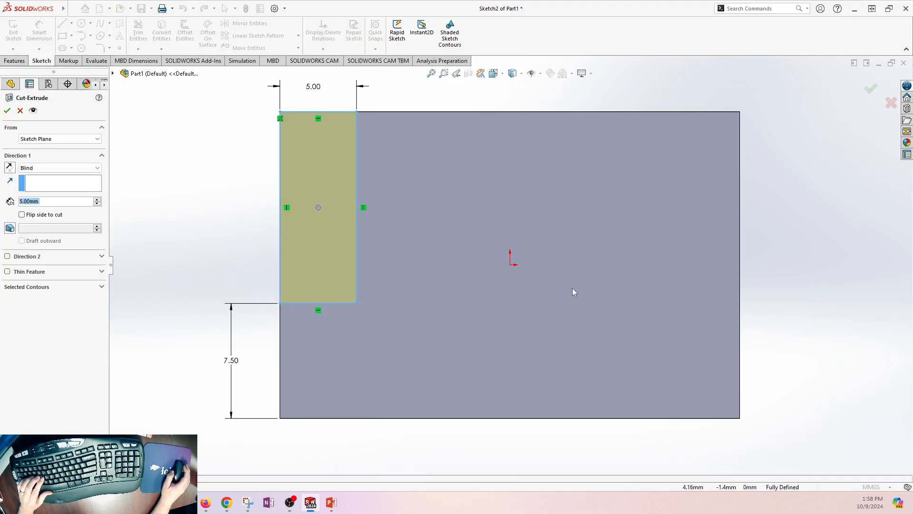
pyautogui.moveTo(524, 265)
pyautogui.mouseDown(button='middle')
pyautogui.moveTo(618, 157)
pyautogui.moveTo(623, 233)
pyautogui.moveTo(577, 204)
pyautogui.mouseUp(button='middle')
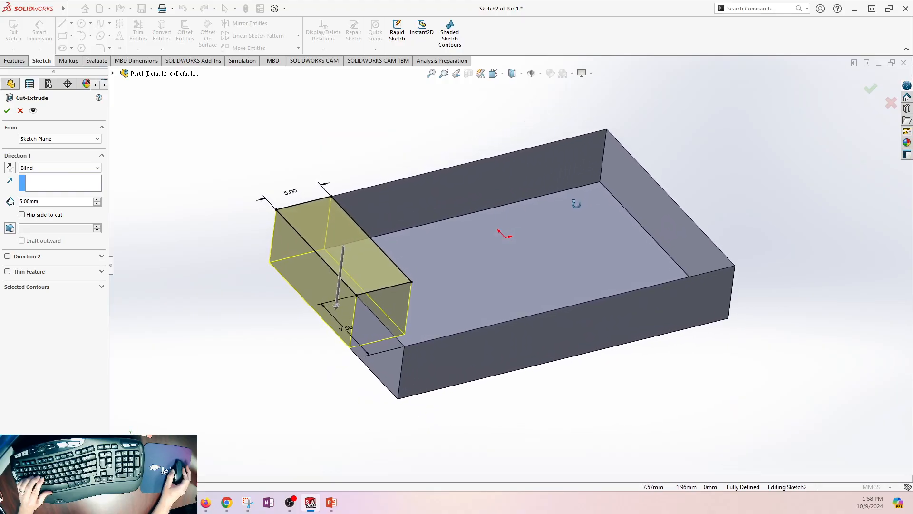
pyautogui.scroll(1, 577, 204)
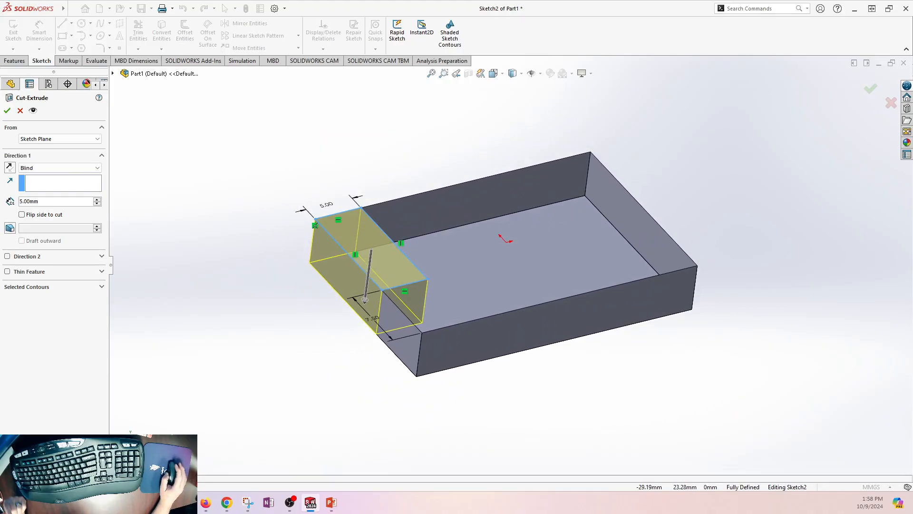
pyautogui.click(62, 169)
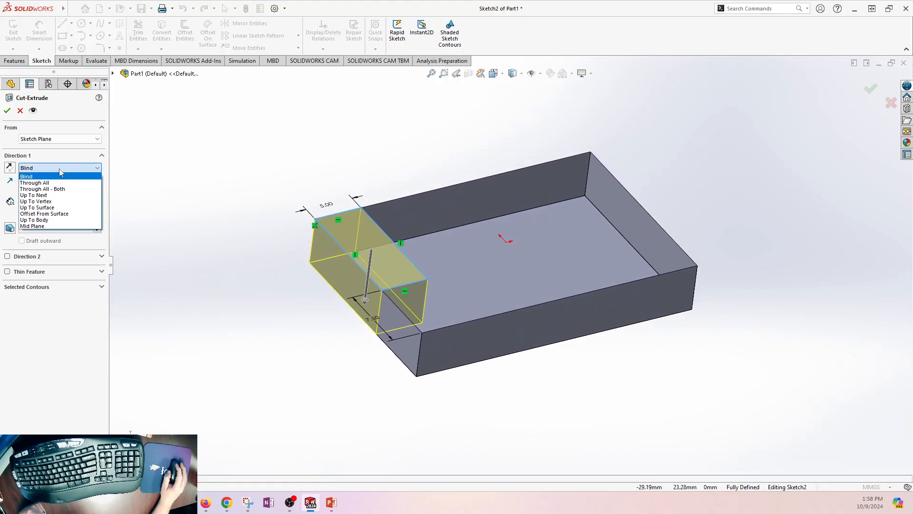
pyautogui.click(62, 182)
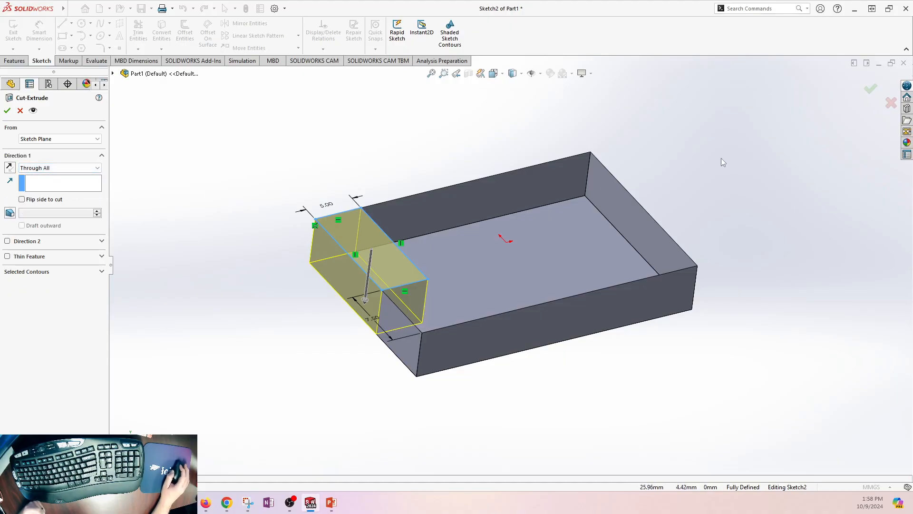
pyautogui.click(871, 88)
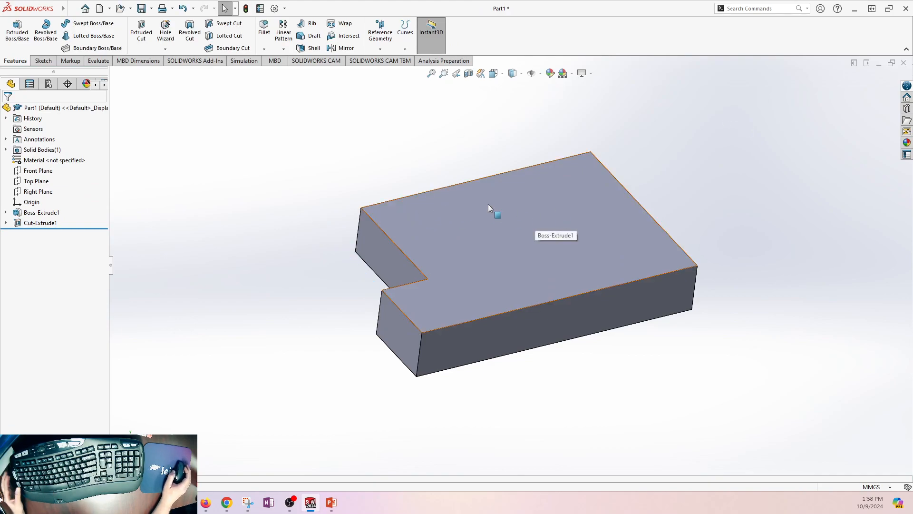
# Check the reference drawing, then start a Boss-Extrude sketch on the base's top face with a corner rectangle about 3.6 mm deep along its full back edge.
pyautogui.moveTo(0, 68); pyautogui.dragTo(165, 79)
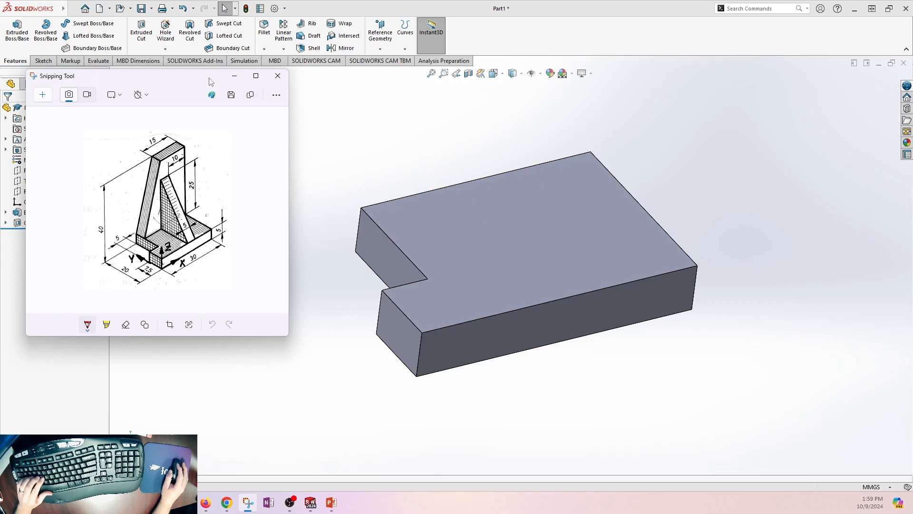
pyautogui.moveTo(209, 81); pyautogui.dragTo(0, 71)
pyautogui.click(500, 285)
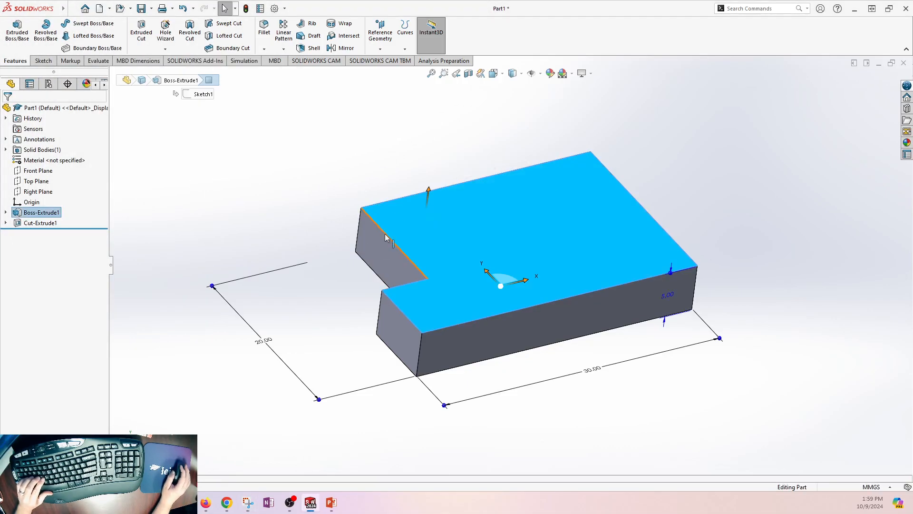
pyautogui.click(17, 29)
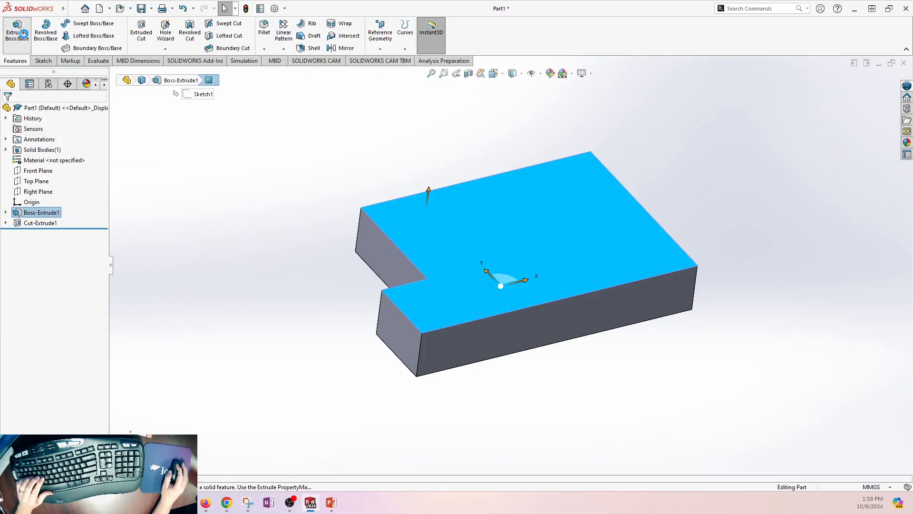
pyautogui.click(72, 37)
pyautogui.click(95, 46)
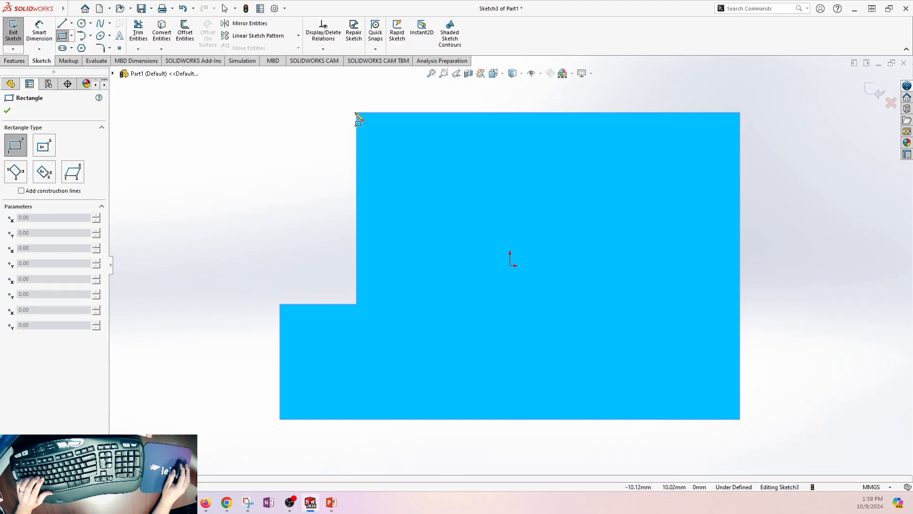
pyautogui.moveTo(357, 113)
pyautogui.mouseDown()
pyautogui.moveTo(473, 153)
pyautogui.moveTo(740, 168)
pyautogui.mouseUp()
pyautogui.press('Escape')
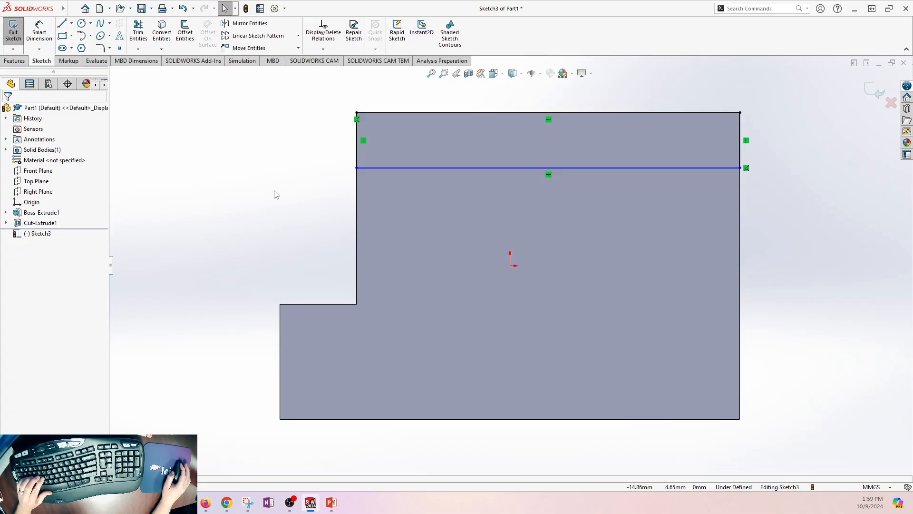
# Dimension the upright rectangle's depth, between its two long edges, to 5 mm.
pyautogui.press('d')
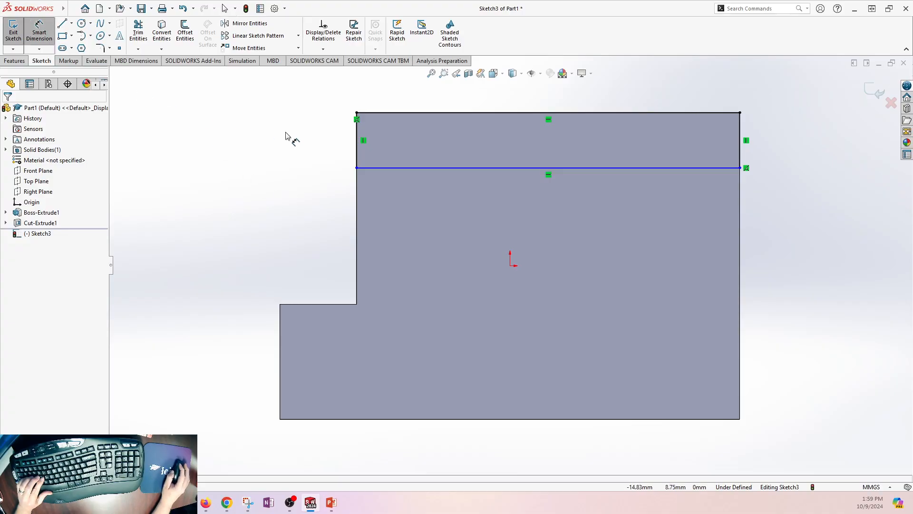
pyautogui.click(383, 113)
pyautogui.click(386, 168)
pyautogui.click(293, 139)
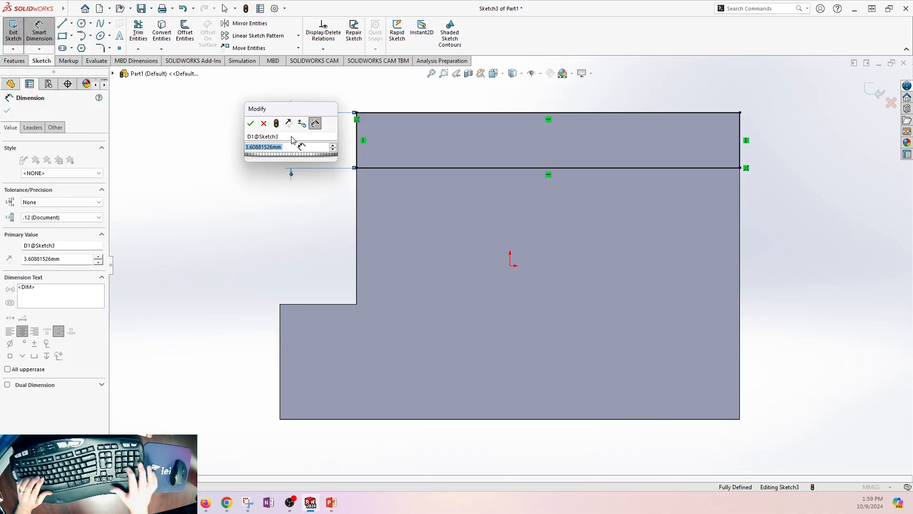
pyautogui.write('5')
pyautogui.press('Return')
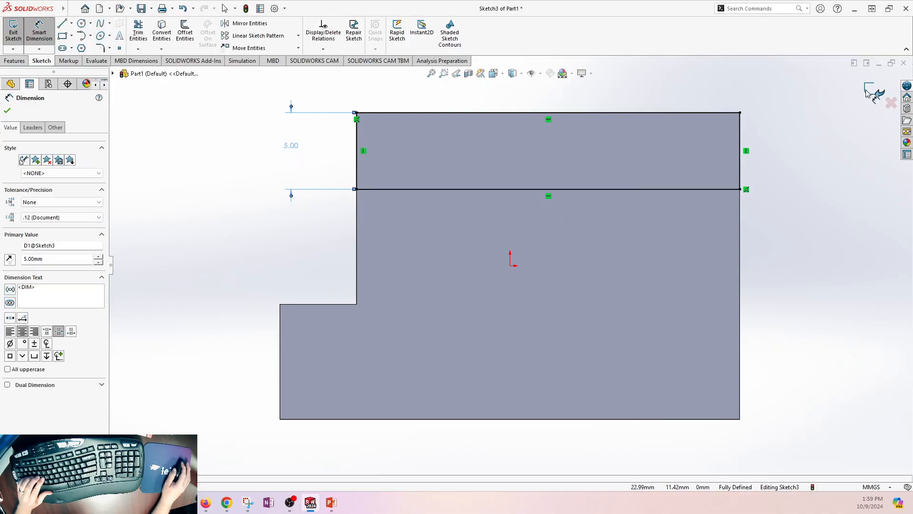
# Check the reference drawing for the upright's height and extrude the rectangle 35 mm upward as a blind Boss-Extrude merged with the base.
pyautogui.click(866, 89)
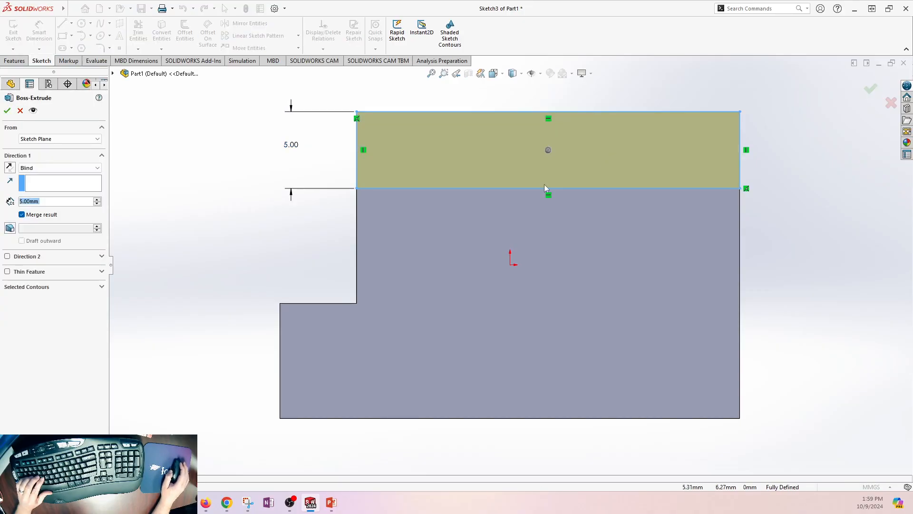
pyautogui.moveTo(526, 264)
pyautogui.mouseDown(button='middle')
pyautogui.moveTo(526, 233)
pyautogui.moveTo(466, 186)
pyautogui.mouseUp(button='middle')
pyautogui.moveTo(0, 88); pyautogui.dragTo(139, 83)
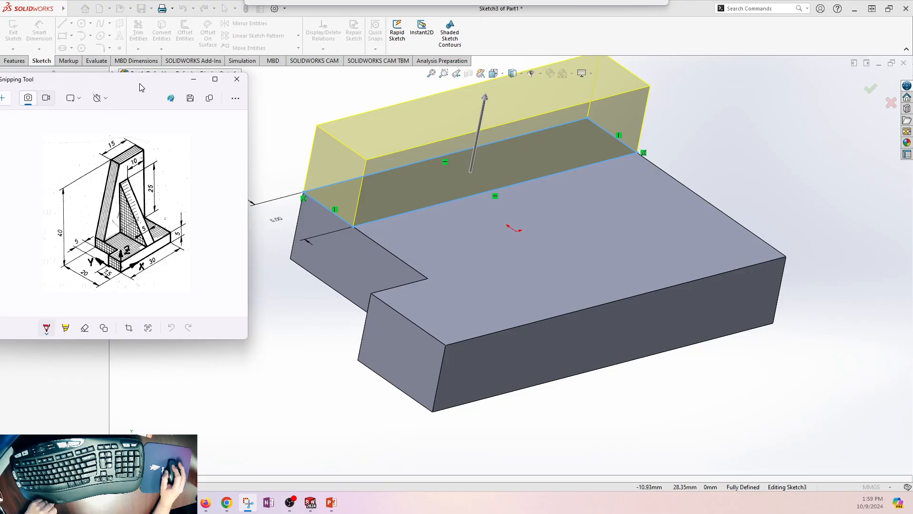
pyautogui.moveTo(140, 87); pyautogui.dragTo(0, 74)
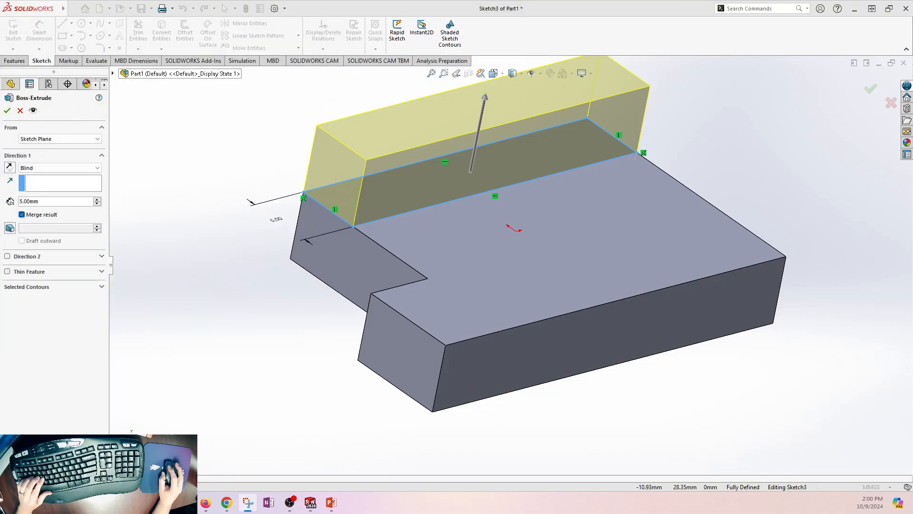
pyautogui.doubleClick(40, 201)
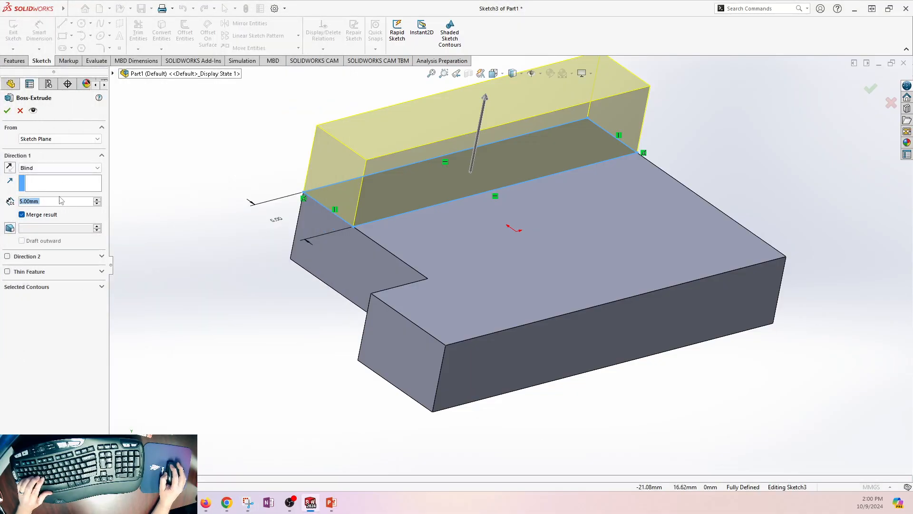
pyautogui.write('35')
pyautogui.press('Return')
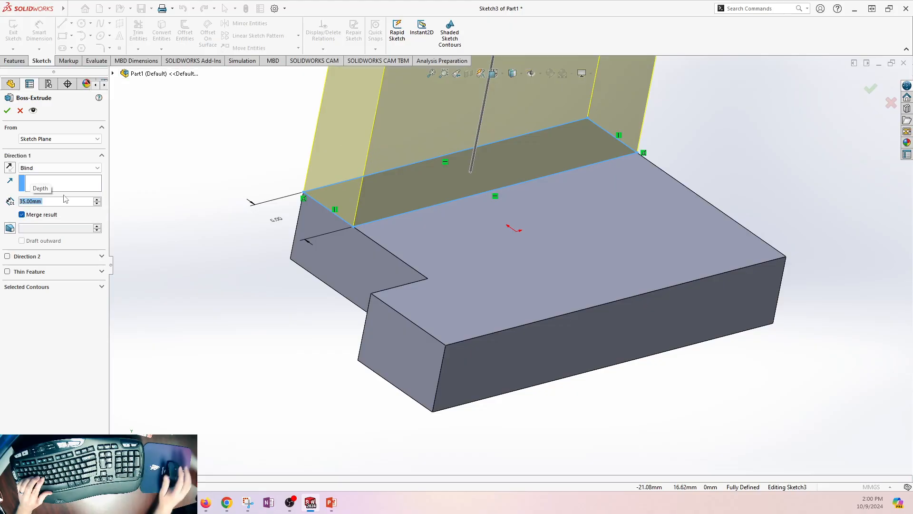
pyautogui.scroll(7, 461, 219)
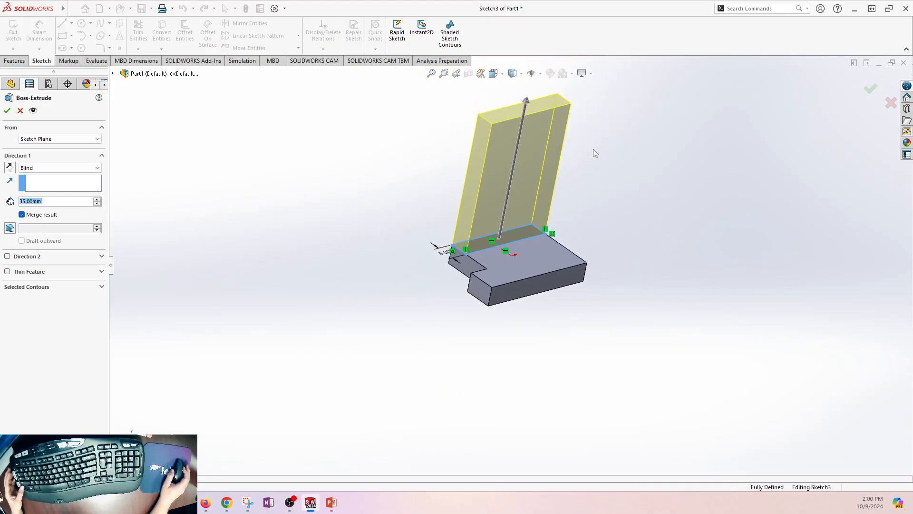
pyautogui.keyDown('ctrl'); pyautogui.moveTo(600, 148); pyautogui.dragTo(529, 163, button='middle'); pyautogui.keyUp('ctrl')
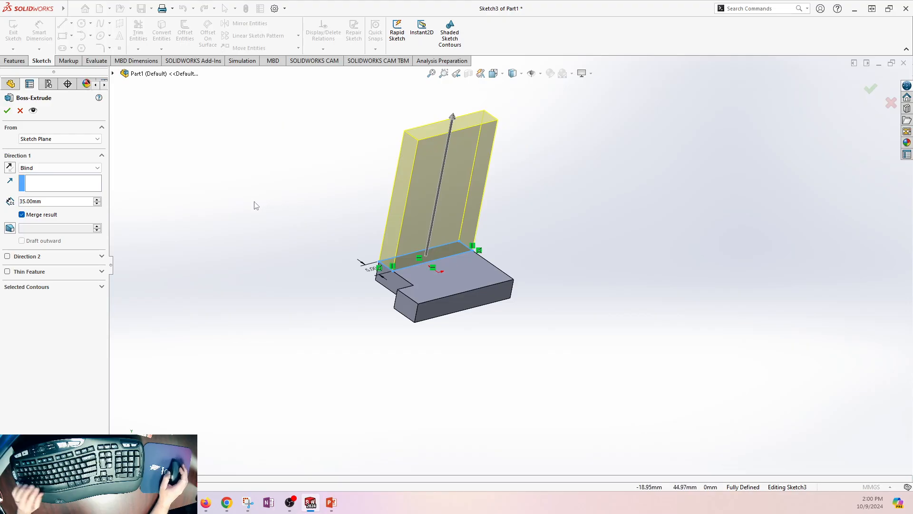
pyautogui.moveTo(298, 187); pyautogui.dragTo(341, 178, button='middle')
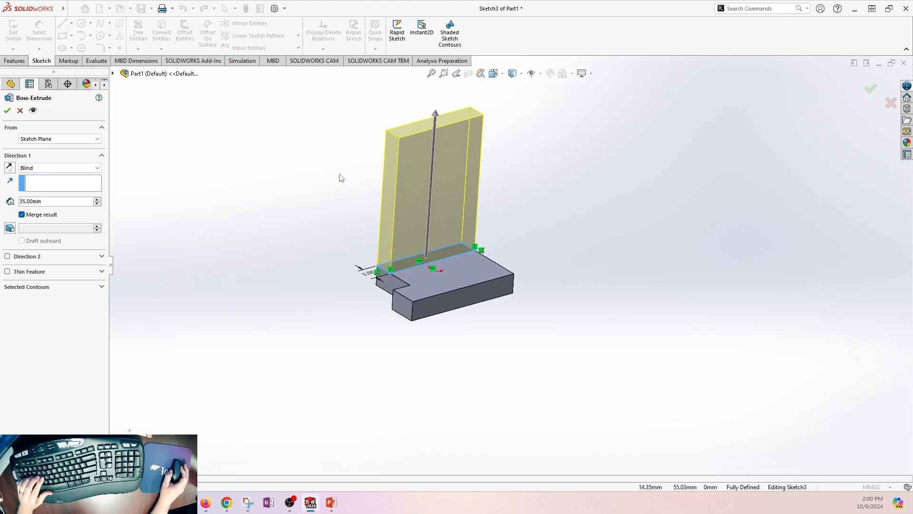
pyautogui.click(7, 111)
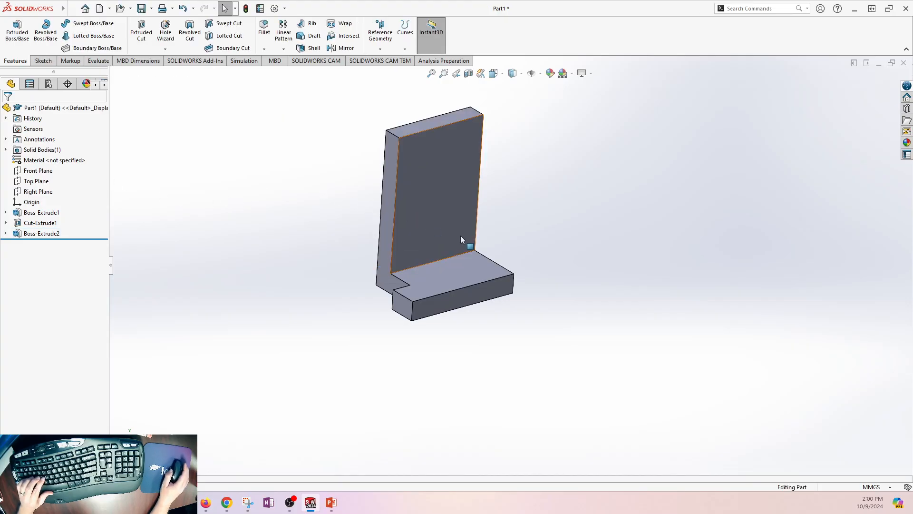
# Check the reference drawing, then start an Extruded Cut sketch on the upright's front face with a triangle along its left edge, about 8.2 mm wide on top.
pyautogui.scroll(-2, 442, 182)
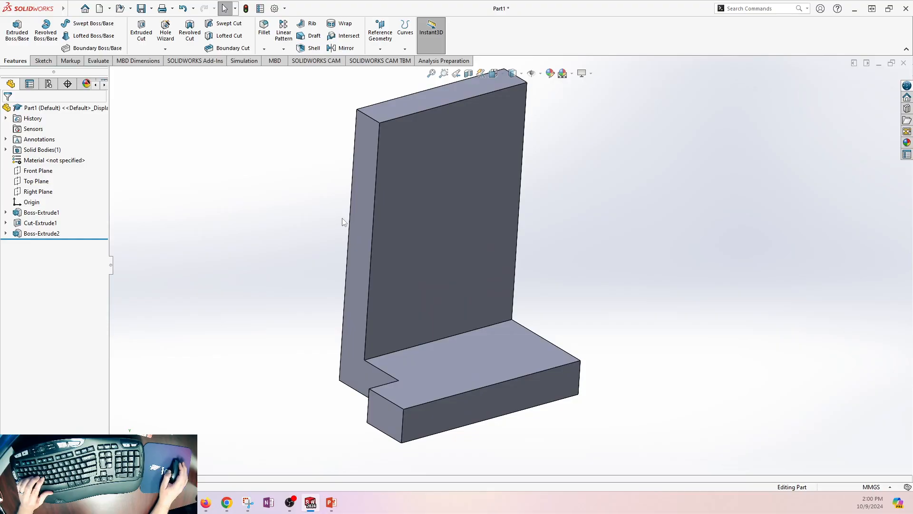
pyautogui.moveTo(0, 93); pyautogui.dragTo(181, 88)
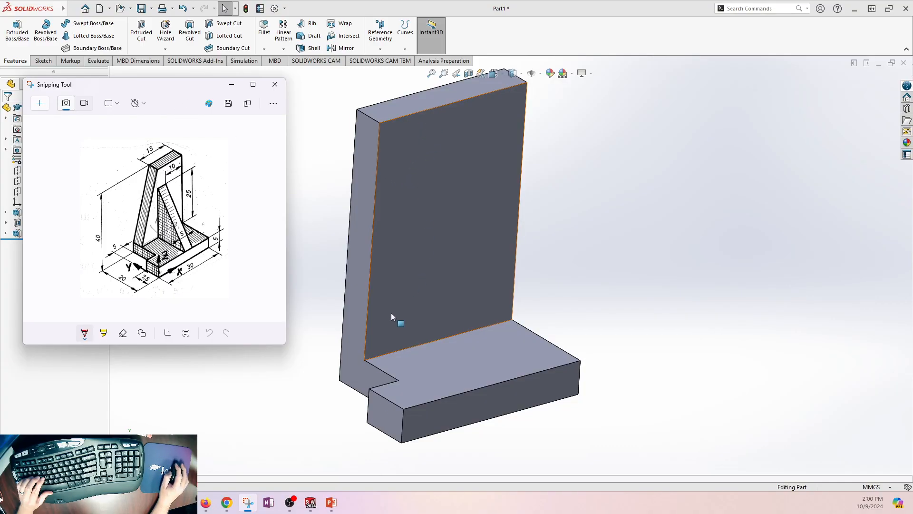
pyautogui.moveTo(167, 92); pyautogui.dragTo(86, 87)
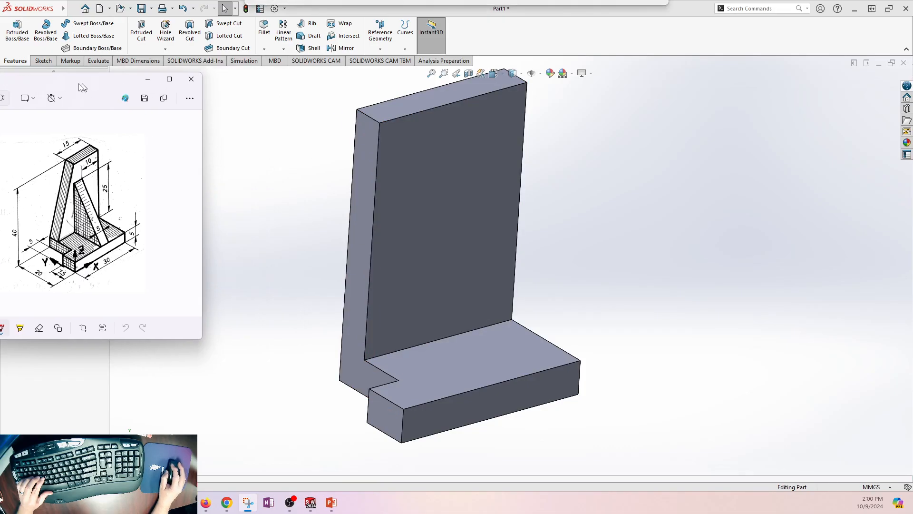
pyautogui.click(151, 79)
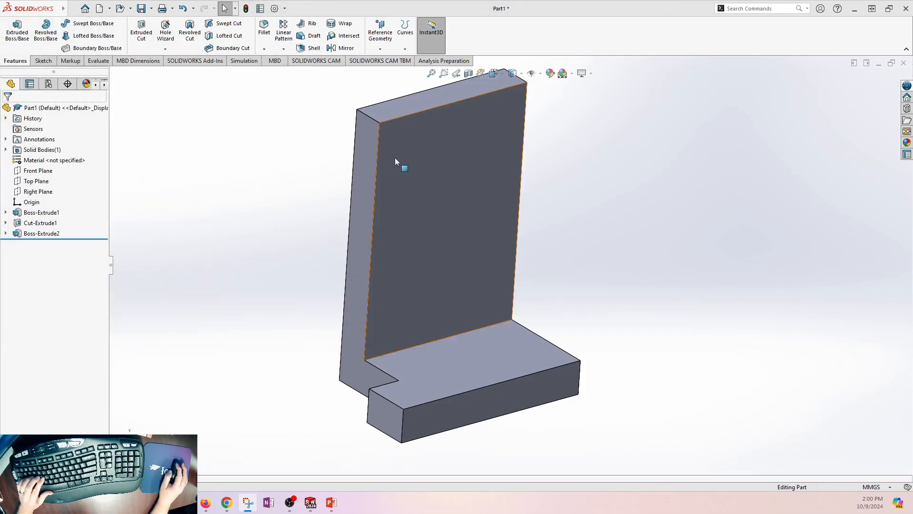
pyautogui.click(394, 162)
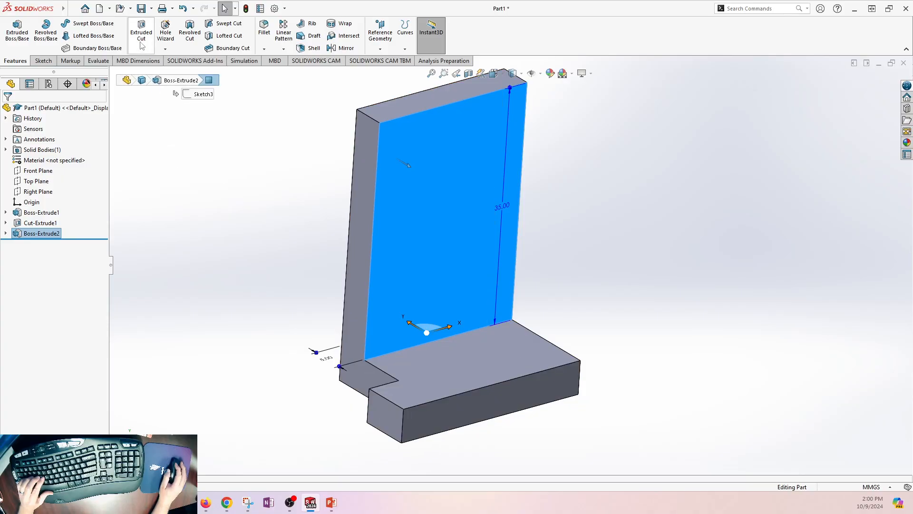
pyautogui.click(142, 33)
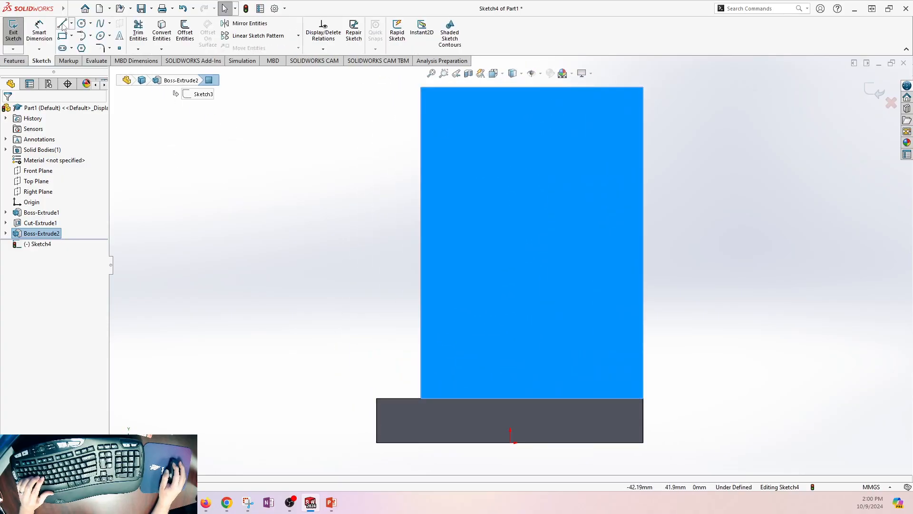
pyautogui.click(62, 25)
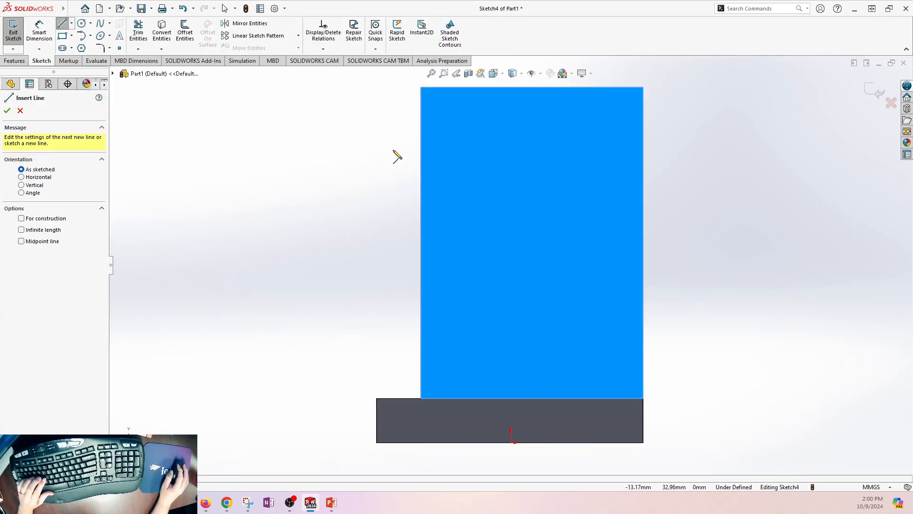
pyautogui.click(421, 88)
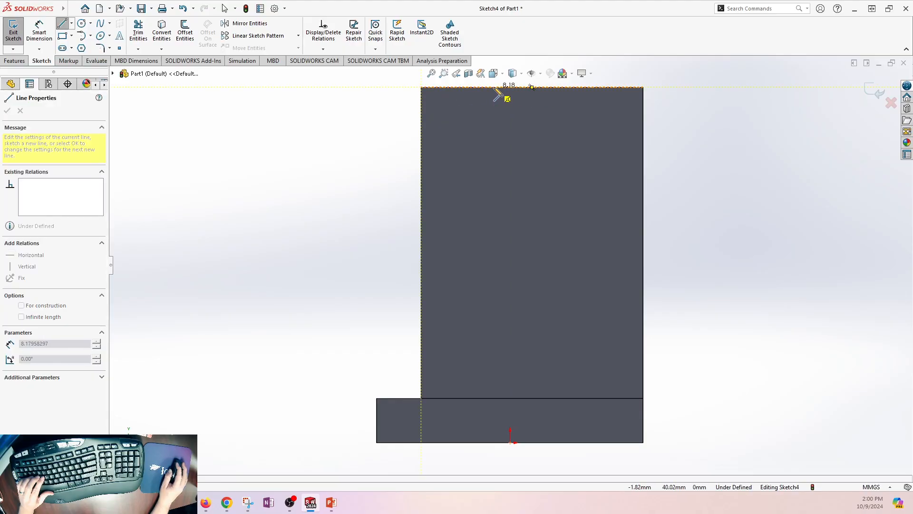
pyautogui.click(494, 88)
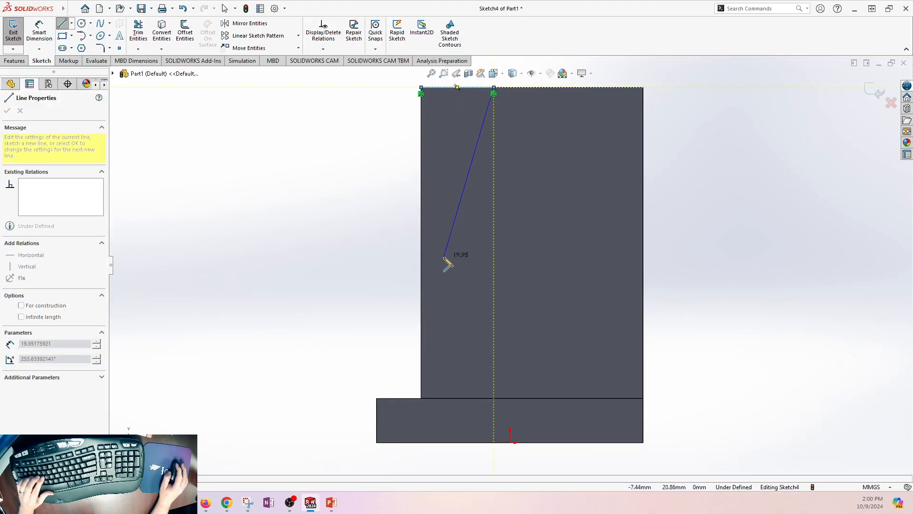
pyautogui.click(421, 398)
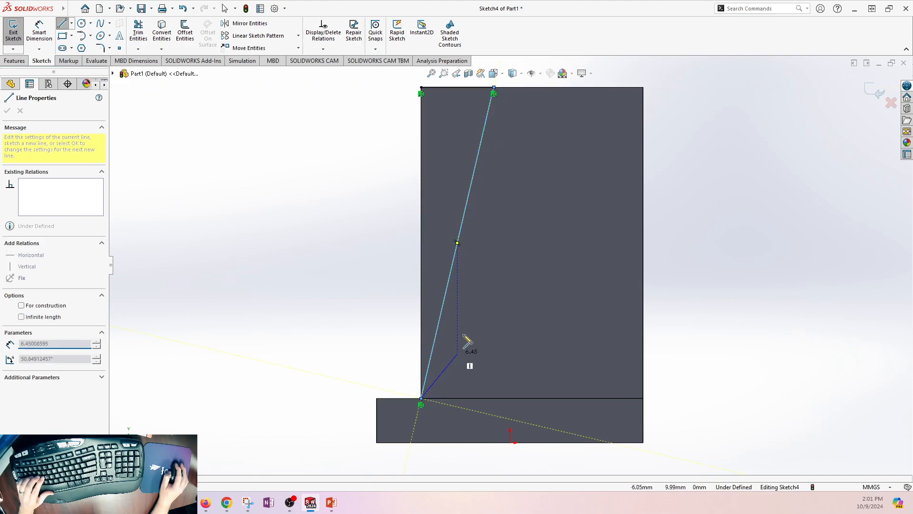
pyautogui.click(421, 88)
pyautogui.press('Escape')
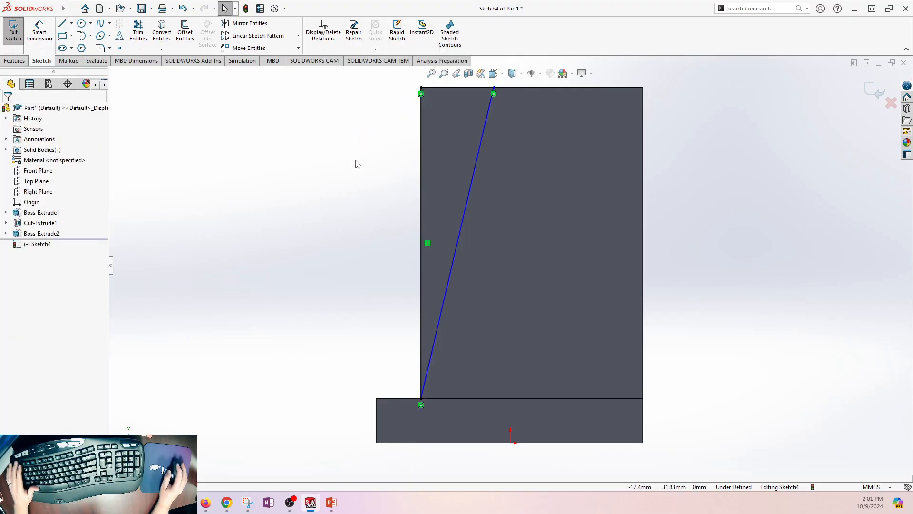
# Dimension the top corner of the triangle's slanted line 15 mm from the upright's opposite vertical edge.
pyautogui.click(43, 38)
pyautogui.click(643, 116)
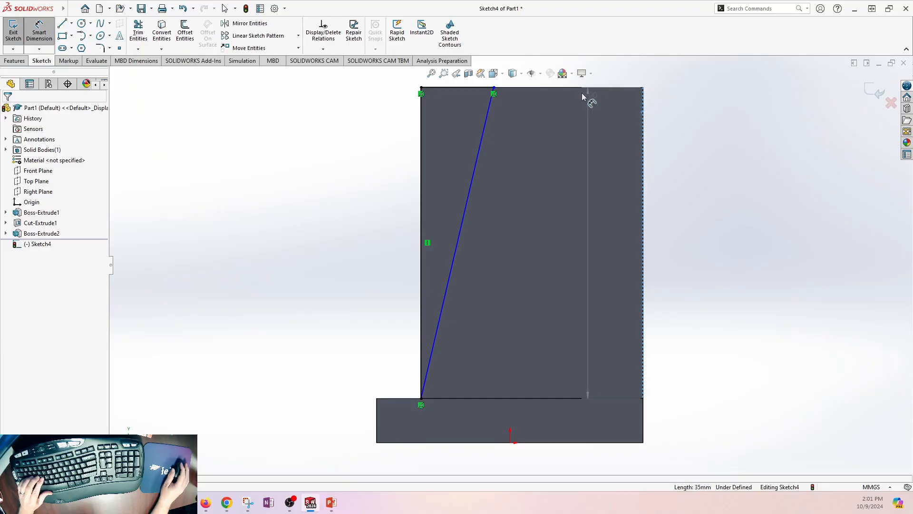
pyautogui.click(494, 89)
pyautogui.press('f')
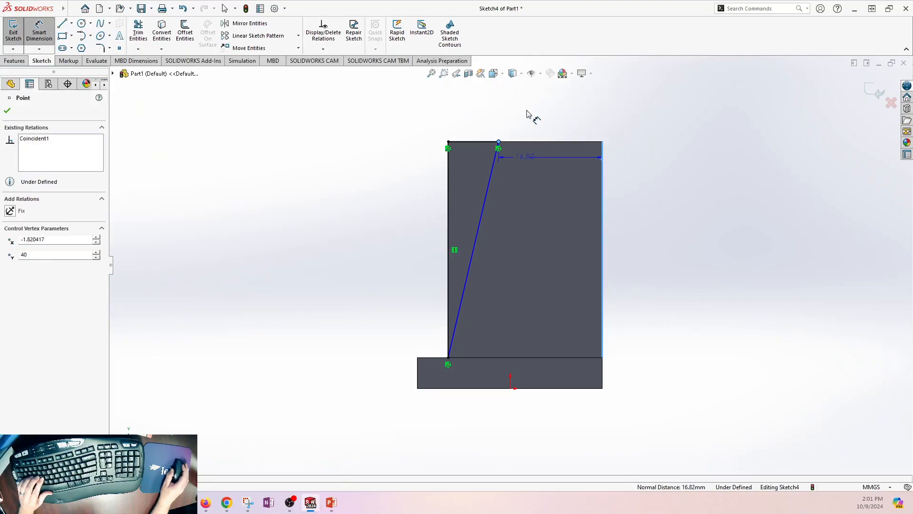
pyautogui.click(542, 122)
pyautogui.write('15')
pyautogui.press('Return')
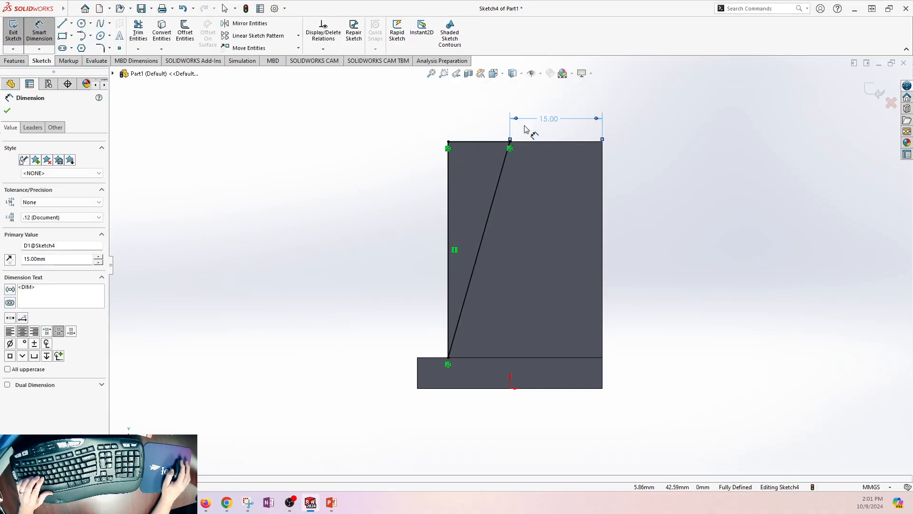
pyautogui.press('Escape')
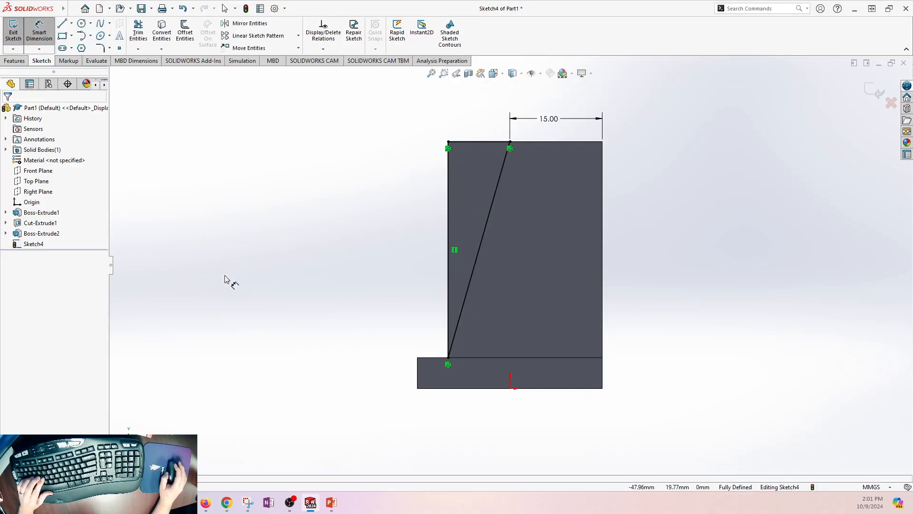
# Finish the triangle sketch and cut it from the upright with the Through All end condition.
pyautogui.moveTo(507, 210); pyautogui.dragTo(557, 223, button='middle')
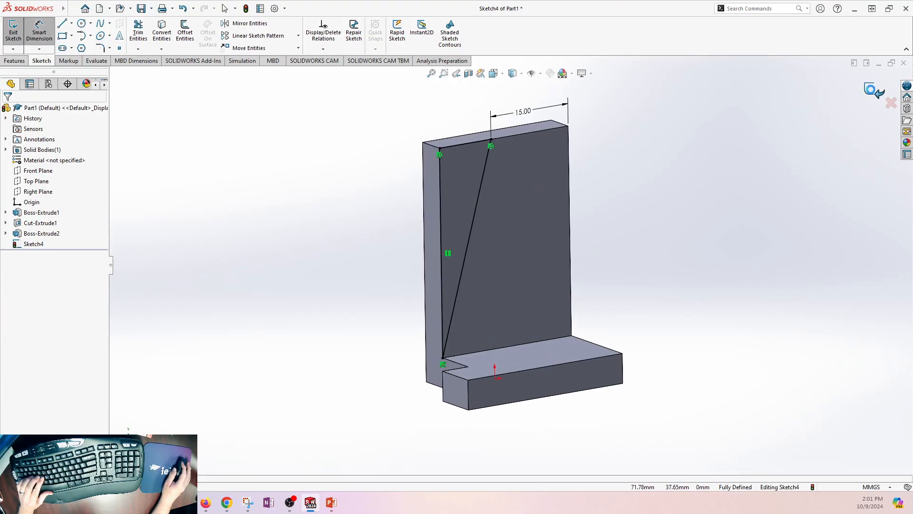
pyautogui.click(871, 90)
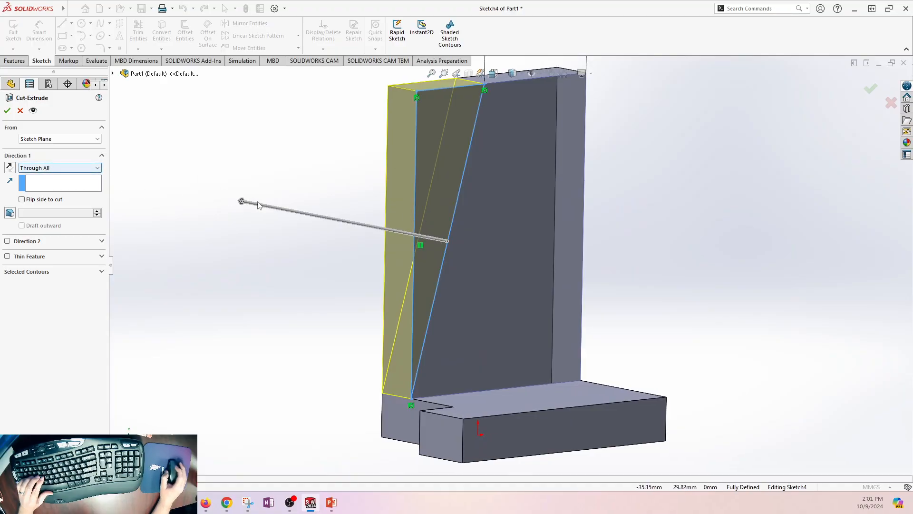
pyautogui.click(7, 110)
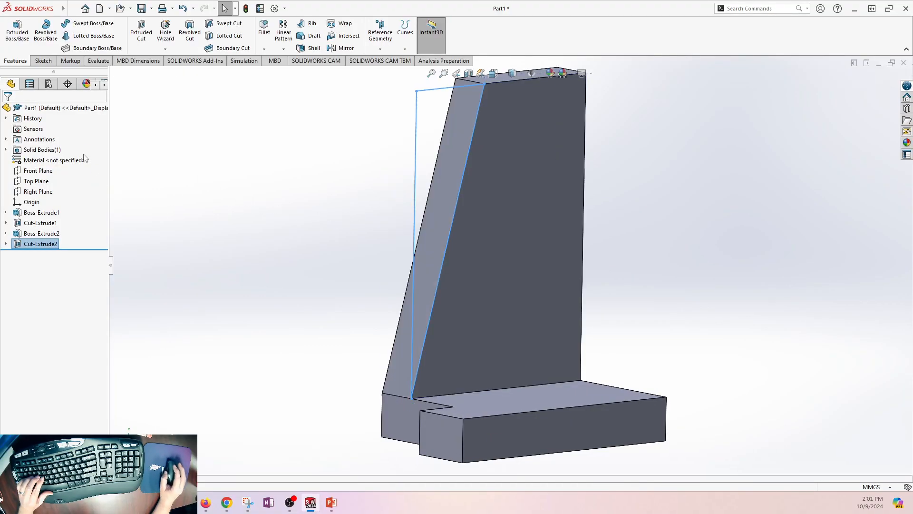
# Examine the reference drawing for the rib's position and dimensions, then check where the Right Plane lies in the model.
pyautogui.moveTo(330, 236); pyautogui.dragTo(379, 235, button='middle')
pyautogui.moveTo(0, 88)
pyautogui.mouseDown()
pyautogui.moveTo(118, 123)
pyautogui.moveTo(142, 108)
pyautogui.mouseUp()
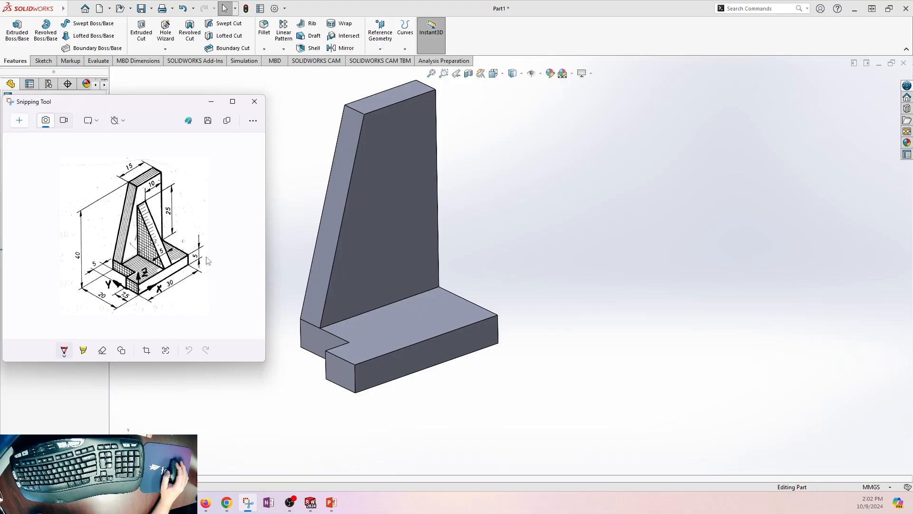
pyautogui.click(211, 102)
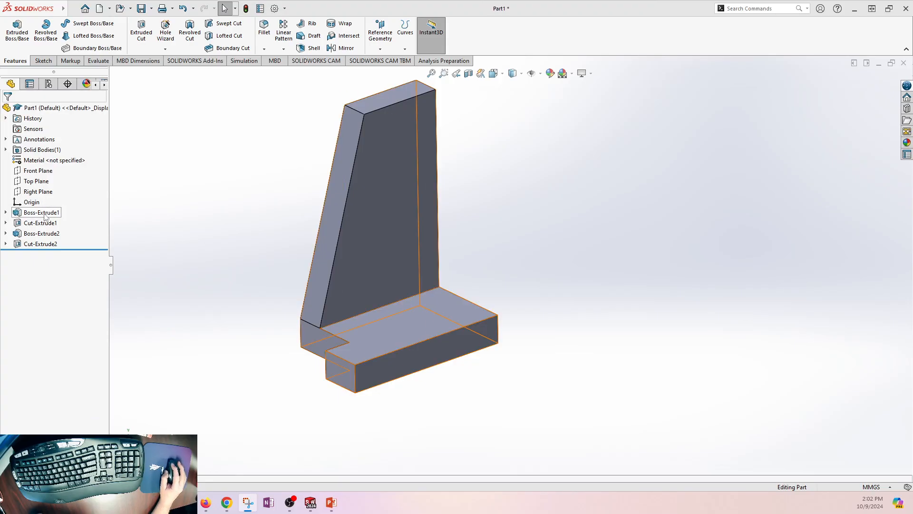
pyautogui.click(38, 191)
pyautogui.moveTo(314, 235); pyautogui.dragTo(295, 238, button='middle')
pyautogui.click(222, 209)
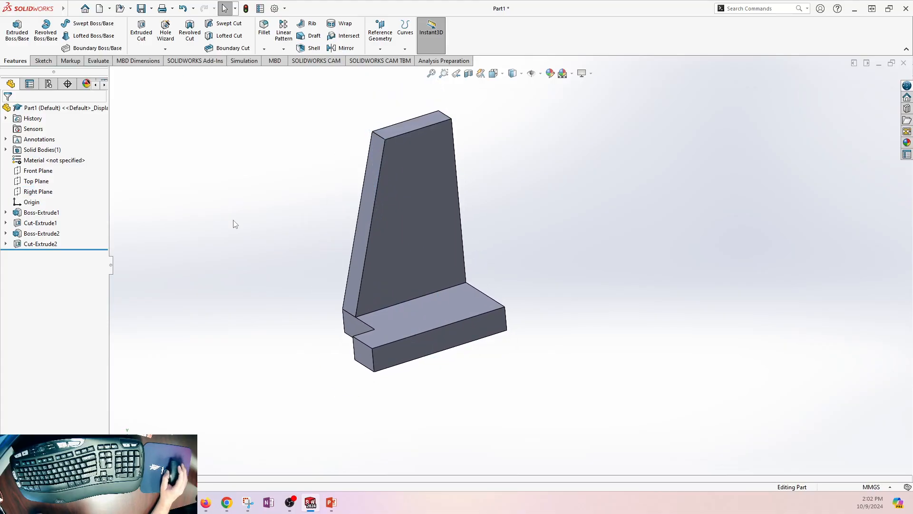
pyautogui.moveTo(225, 199); pyautogui.dragTo(200, 244, button='middle')
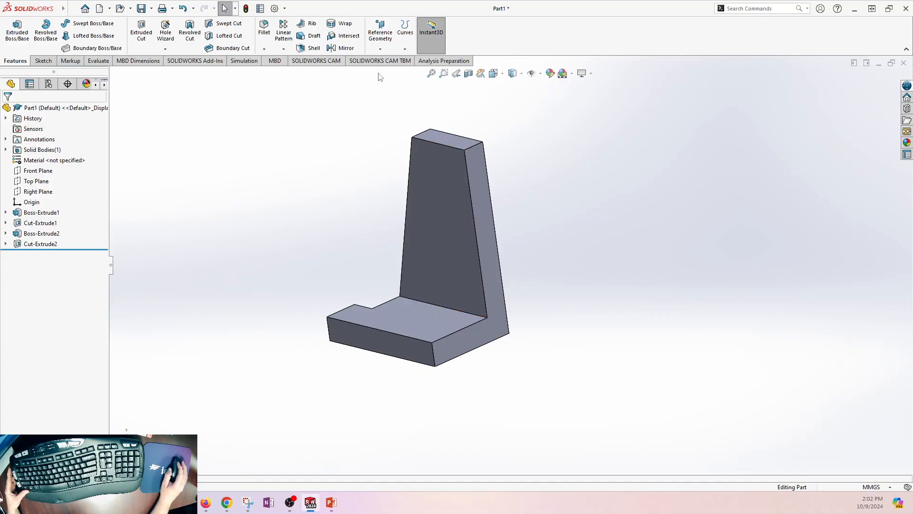
# Create a reference plane offset 10 mm inward from the bracket's straight side face, with the offset flipped.
pyautogui.click(381, 38)
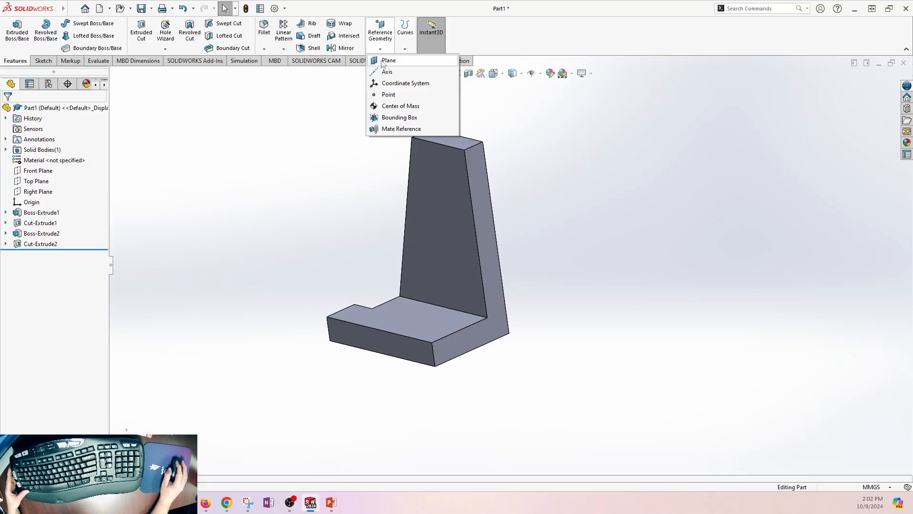
pyautogui.click(384, 61)
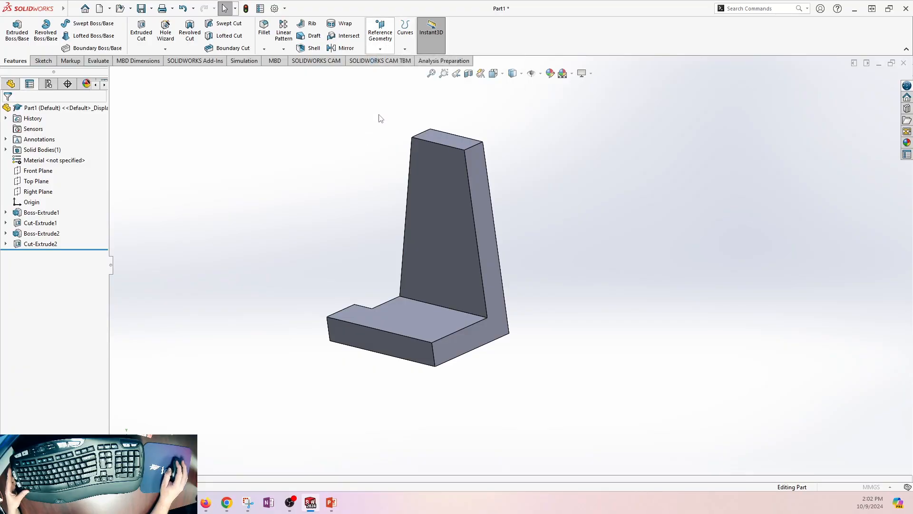
pyautogui.click(488, 222)
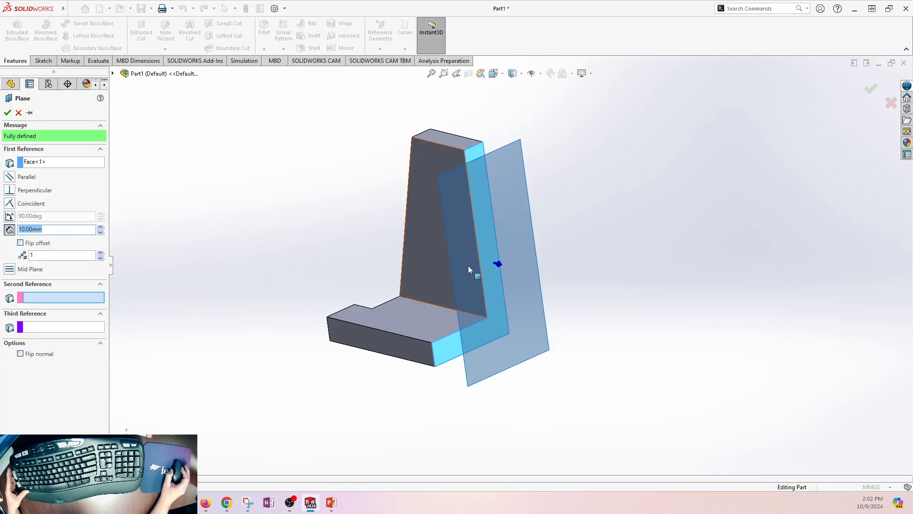
pyautogui.moveTo(468, 270); pyautogui.dragTo(499, 249, button='middle')
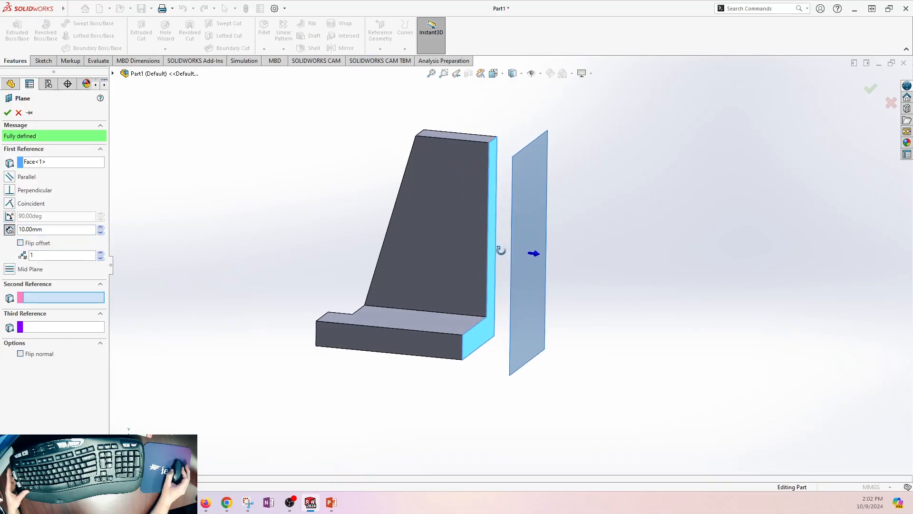
pyautogui.click(21, 244)
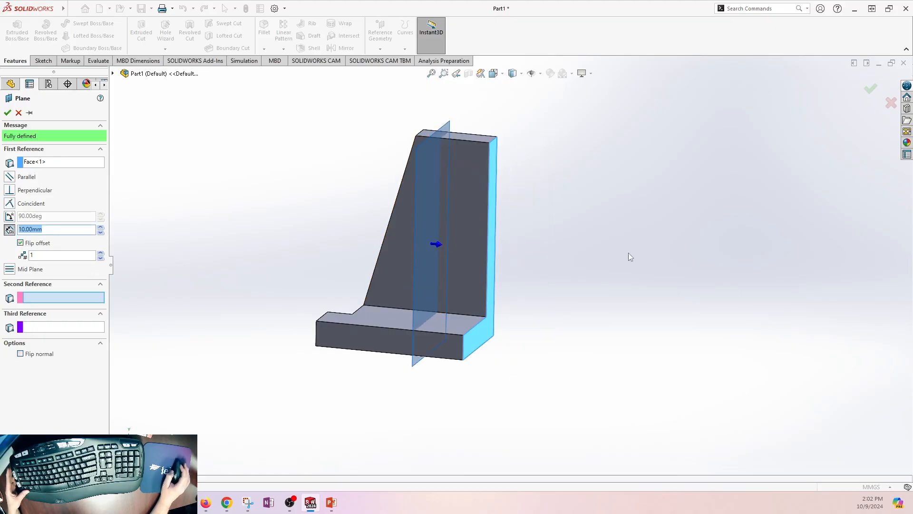
pyautogui.click(871, 91)
# Start a Rib sketch on the offset plane with a slanted line about 31.2 mm long from the upright's front face to the base's top.
pyautogui.moveTo(456, 257); pyautogui.dragTo(447, 212, button='middle')
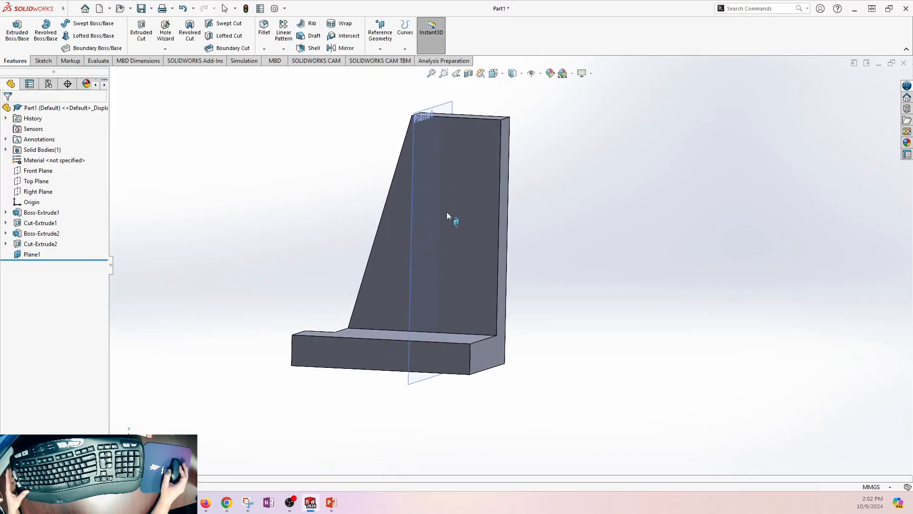
pyautogui.click(412, 221)
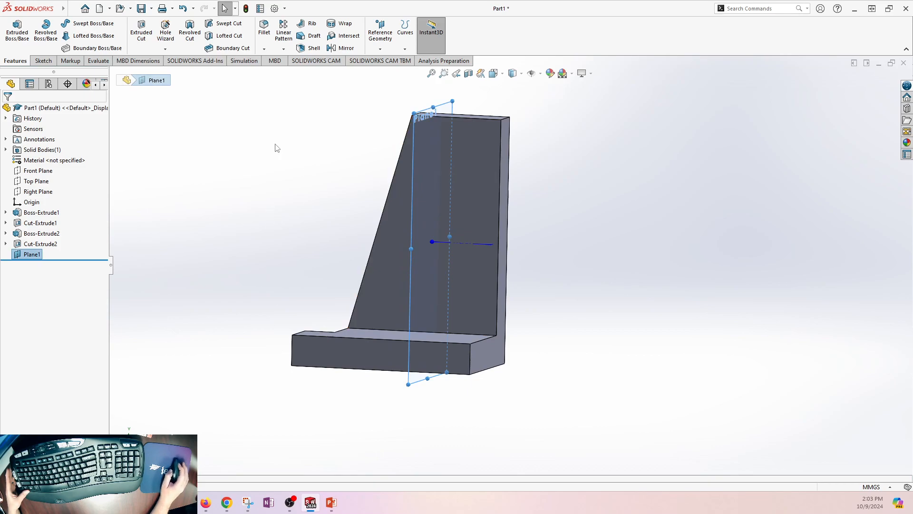
pyautogui.click(312, 26)
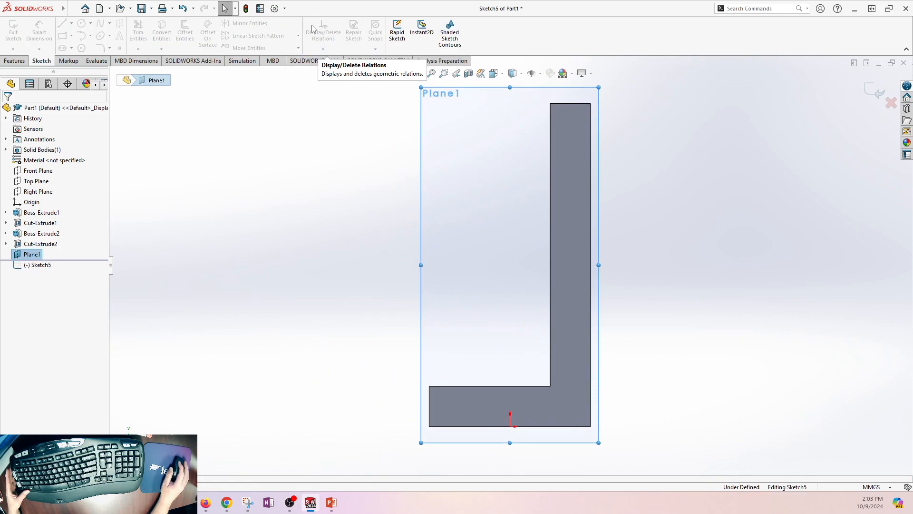
pyautogui.press('l')
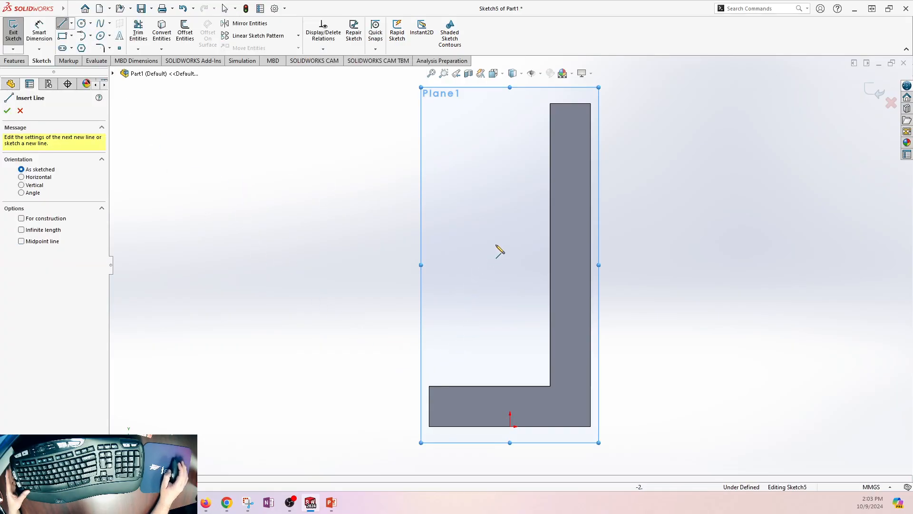
pyautogui.click(551, 157)
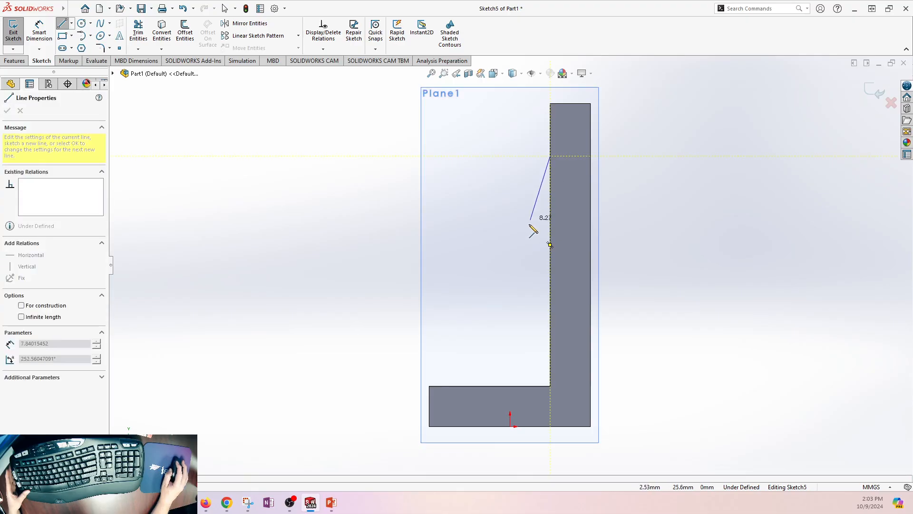
pyautogui.click(447, 386)
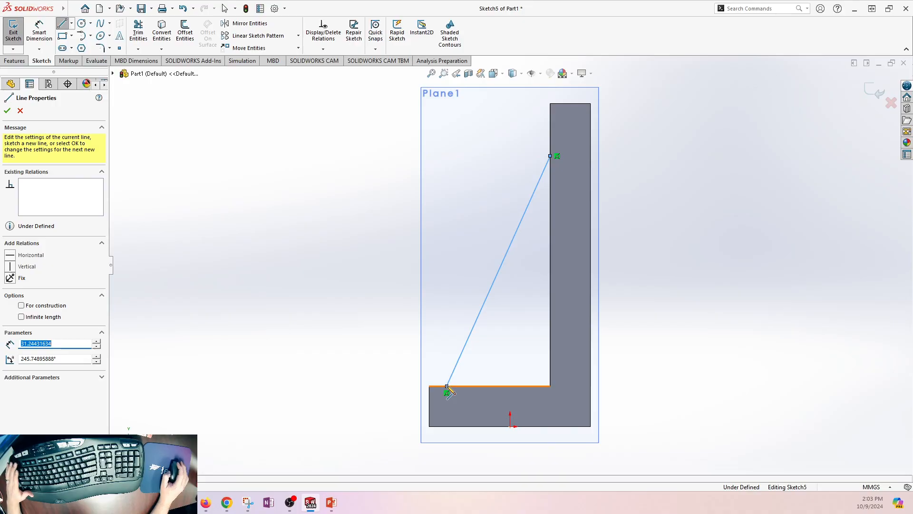
pyautogui.press('Escape')
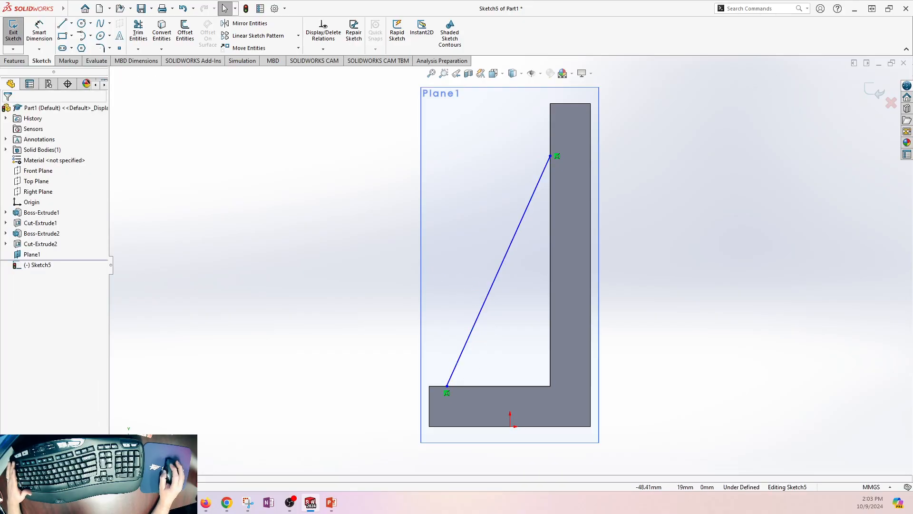
# Check the rib in the reference drawing and move the line's lower endpoint onto the base's front top corner.
pyautogui.click(248, 502)
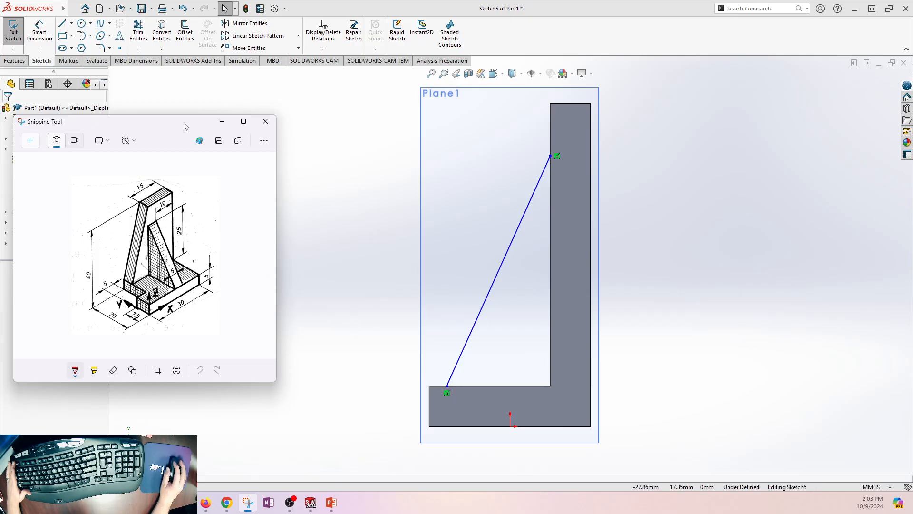
pyautogui.click(222, 122)
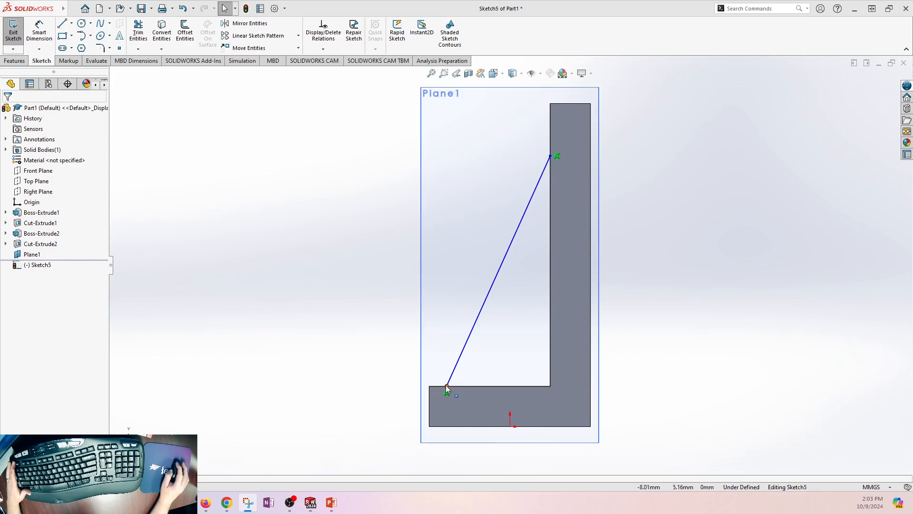
pyautogui.moveTo(447, 386); pyautogui.dragTo(434, 379)
pyautogui.moveTo(427, 386); pyautogui.dragTo(430, 386)
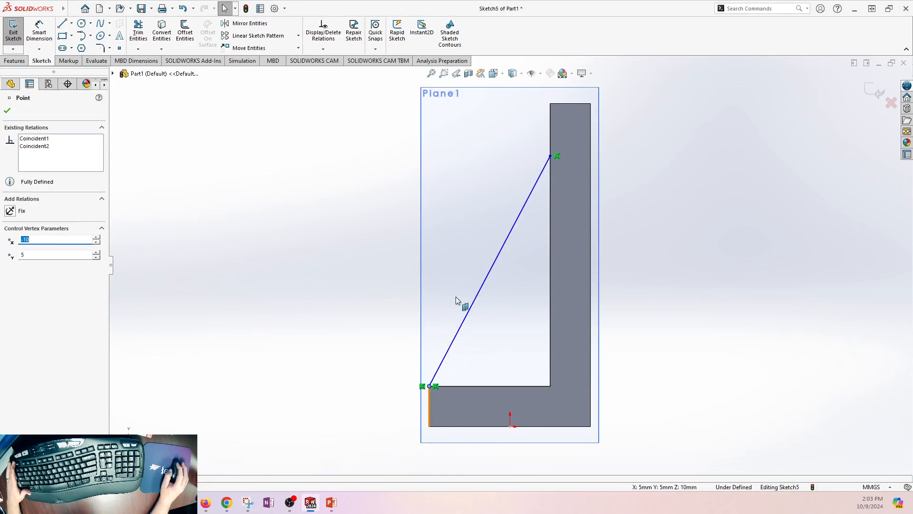
# Dimension the rib line's upper endpoint 25 mm above the base's top face.
pyautogui.press('d')
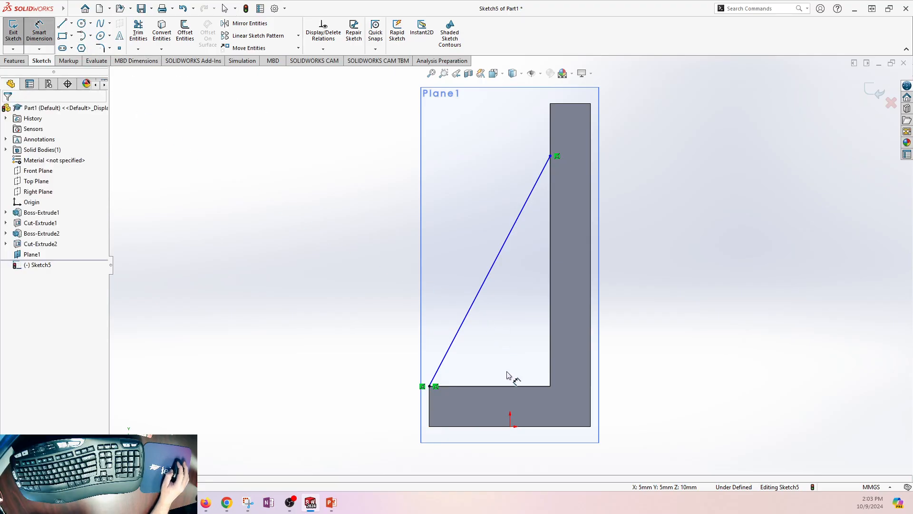
pyautogui.click(532, 386)
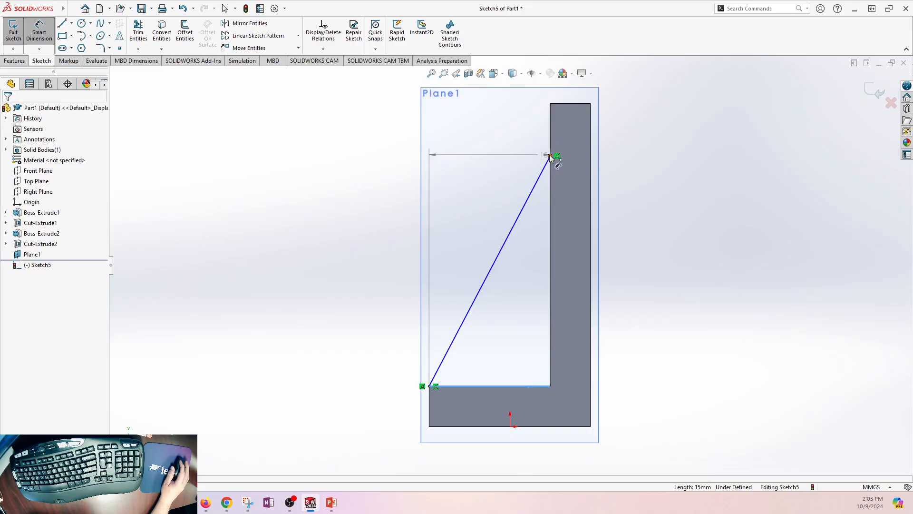
pyautogui.click(550, 156)
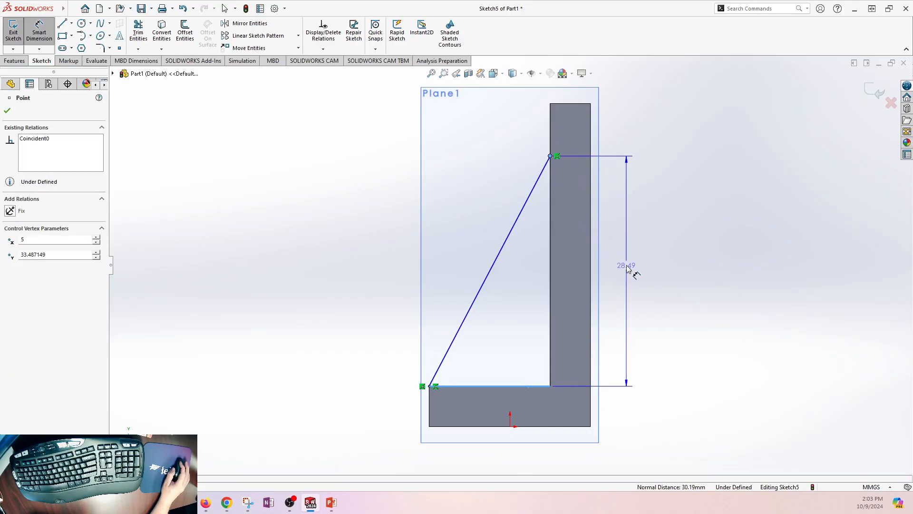
pyautogui.click(632, 270)
pyautogui.write('25')
pyautogui.press('Return')
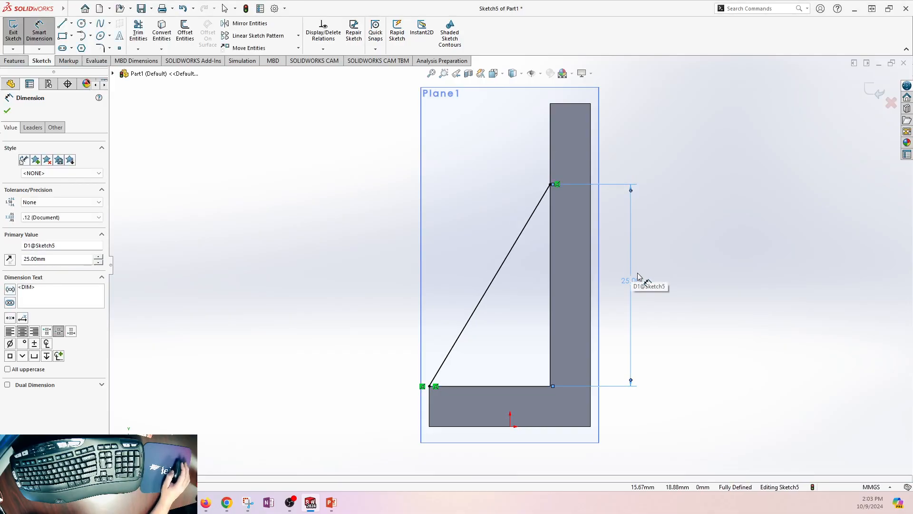
pyautogui.click(693, 247)
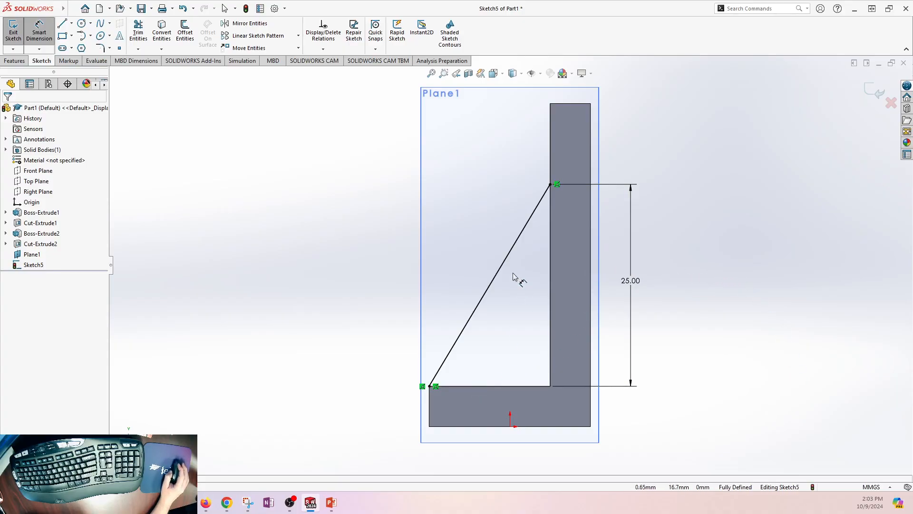
# Finish the rib sketch, flip the rib's material side toward the bracket and set the rib thickness to 5 mm.
pyautogui.click(872, 89)
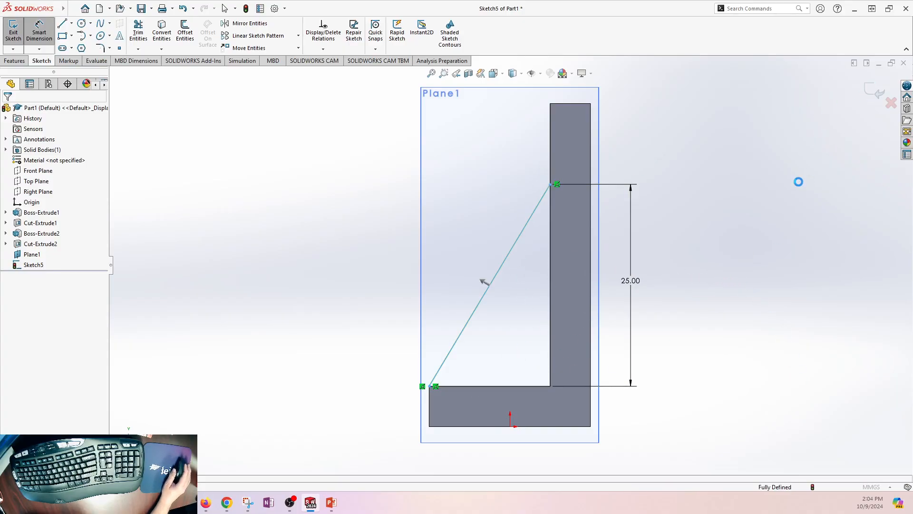
pyautogui.click(483, 283)
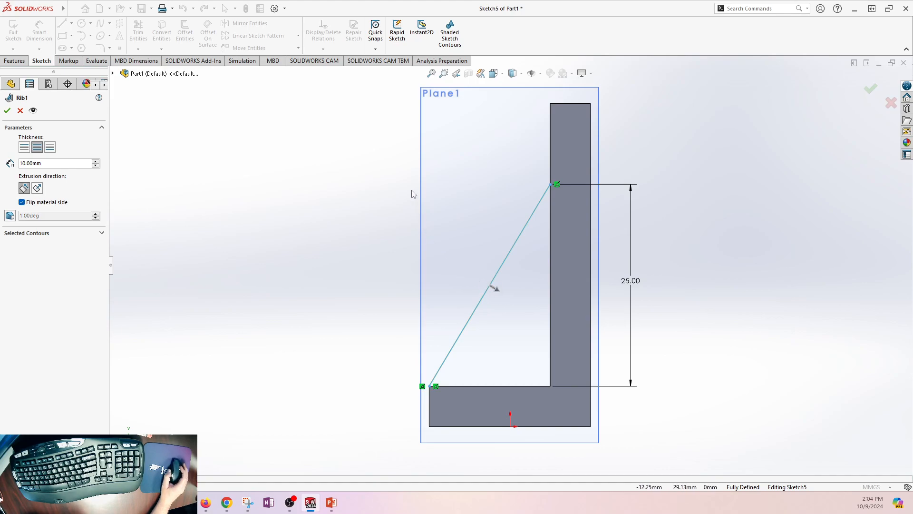
pyautogui.moveTo(457, 192)
pyautogui.mouseDown(button='middle')
pyautogui.moveTo(484, 186)
pyautogui.moveTo(523, 223)
pyautogui.mouseUp(button='middle')
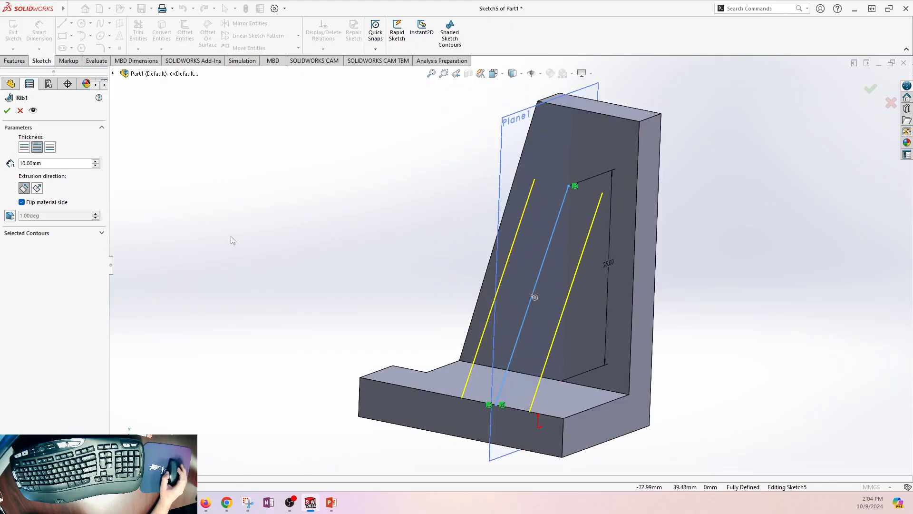
pyautogui.doubleClick(67, 165)
pyautogui.write('5')
pyautogui.press('Return')
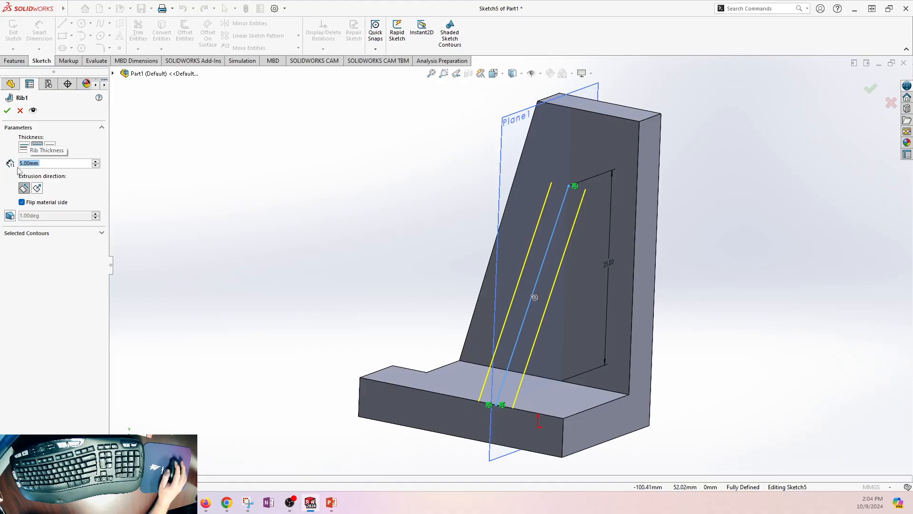
# Check the rib position in the reference drawing and create the rib with its thickness only on the side away from the straight side face.
pyautogui.click(247, 502)
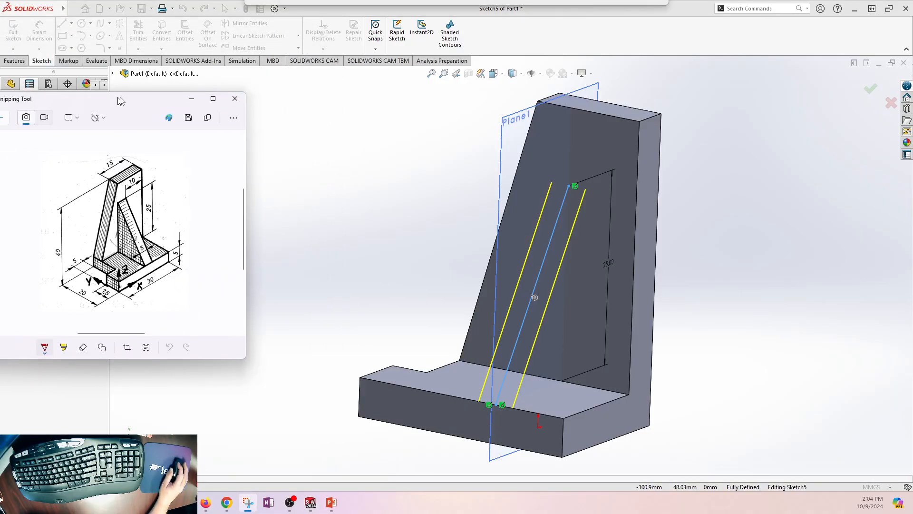
pyautogui.moveTo(118, 101); pyautogui.dragTo(158, 93)
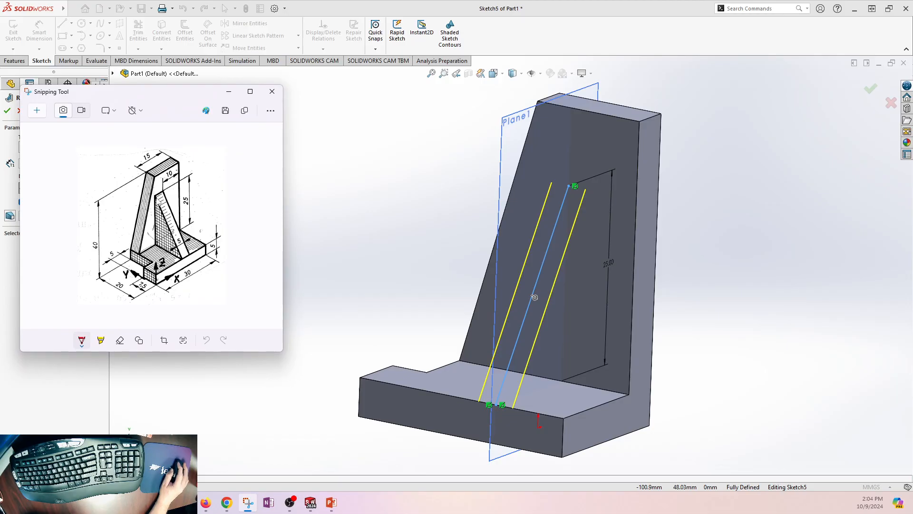
pyautogui.moveTo(176, 96); pyautogui.dragTo(0, 78)
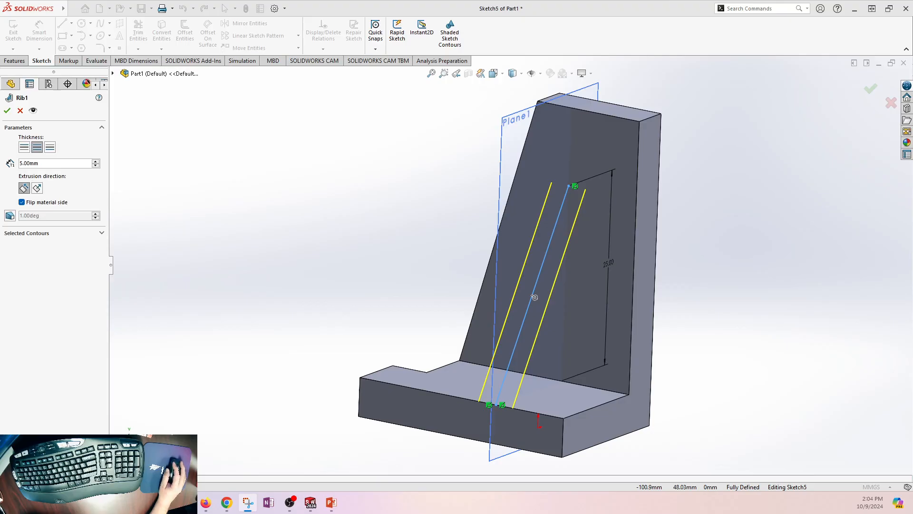
pyautogui.click(50, 147)
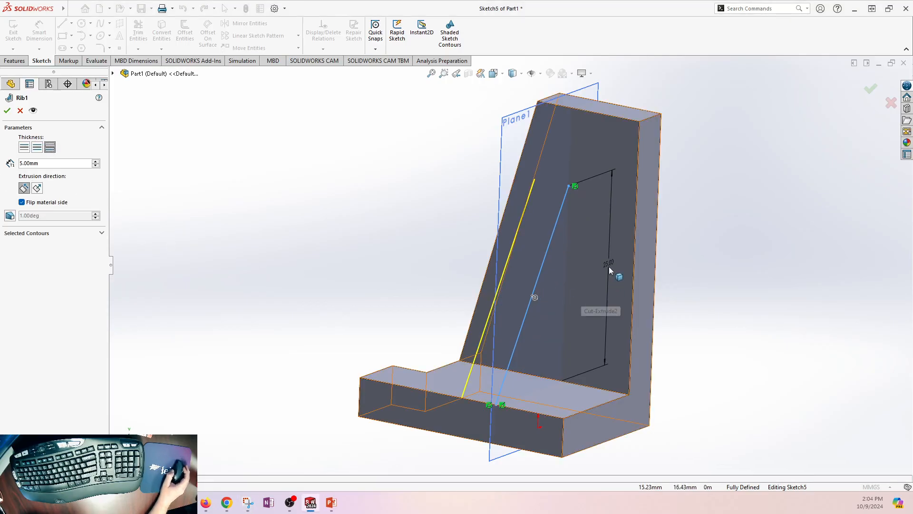
pyautogui.moveTo(546, 272); pyautogui.dragTo(525, 289, button='middle')
pyautogui.click(526, 289)
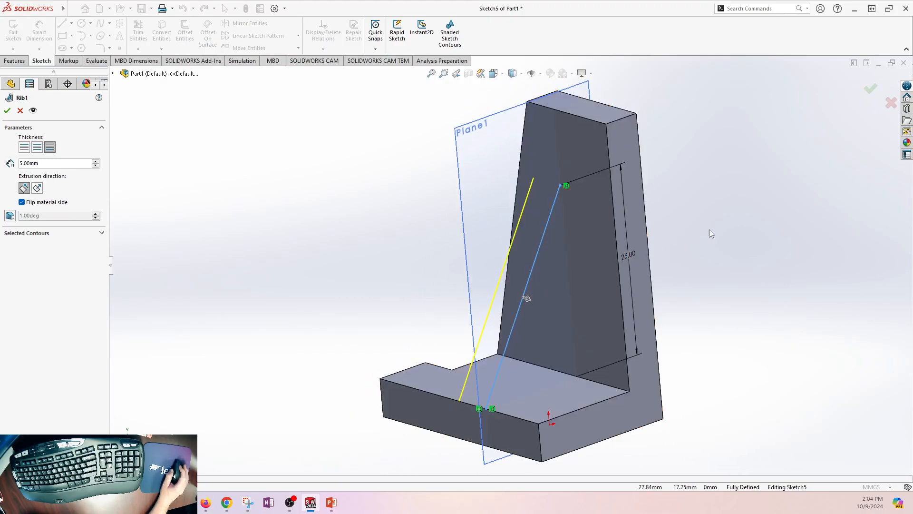
pyautogui.click(871, 90)
pyautogui.click(846, 172)
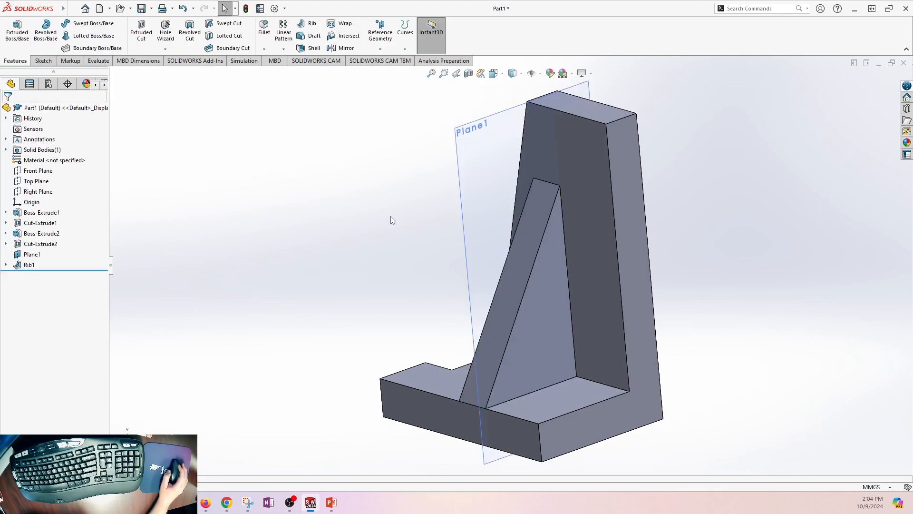
# Hide the offset reference plane used for the rib sketch.
pyautogui.moveTo(358, 244); pyautogui.dragTo(322, 298, button='middle')
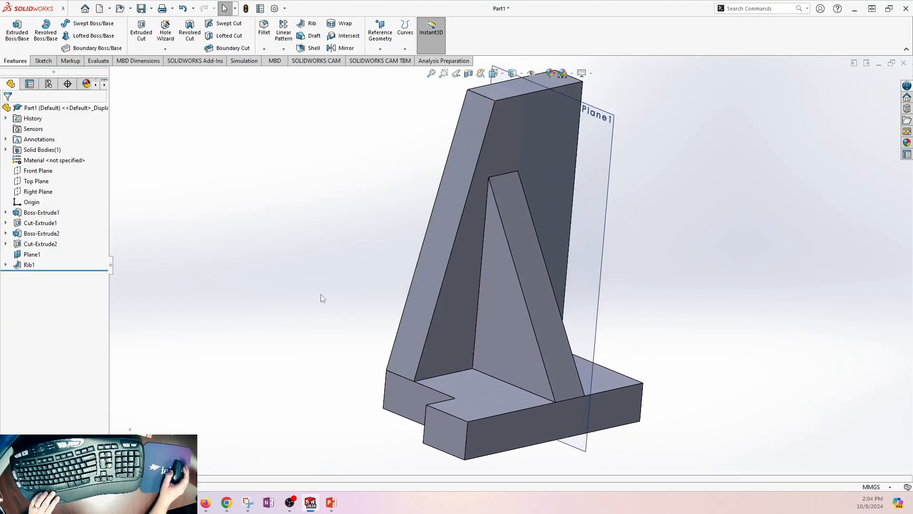
pyautogui.click(33, 255)
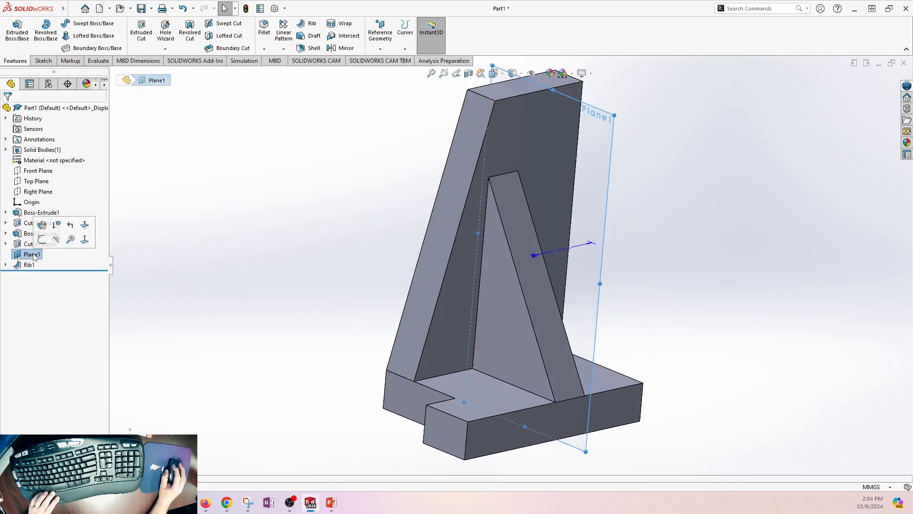
pyautogui.click(56, 243)
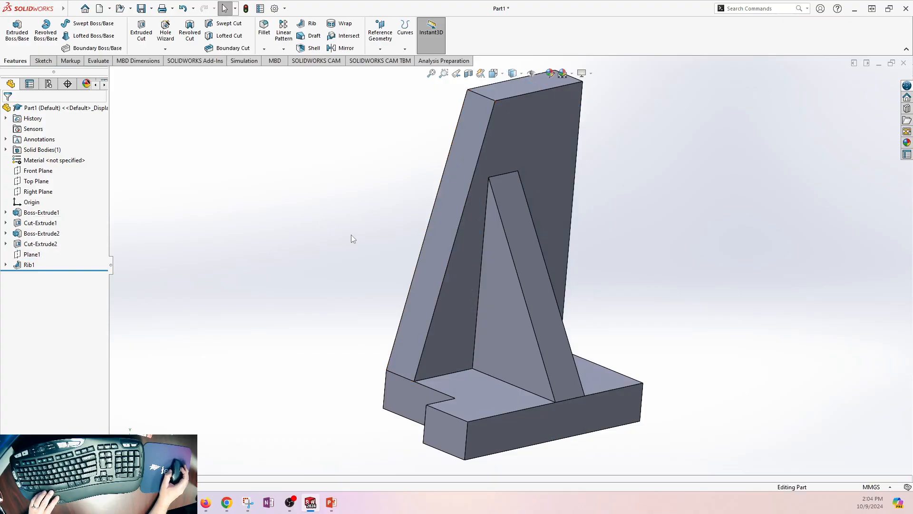
# Examine the bracket in the isometric view and bring up the reference drawing for comparison.
pyautogui.hotkey('ctrl', 'space')
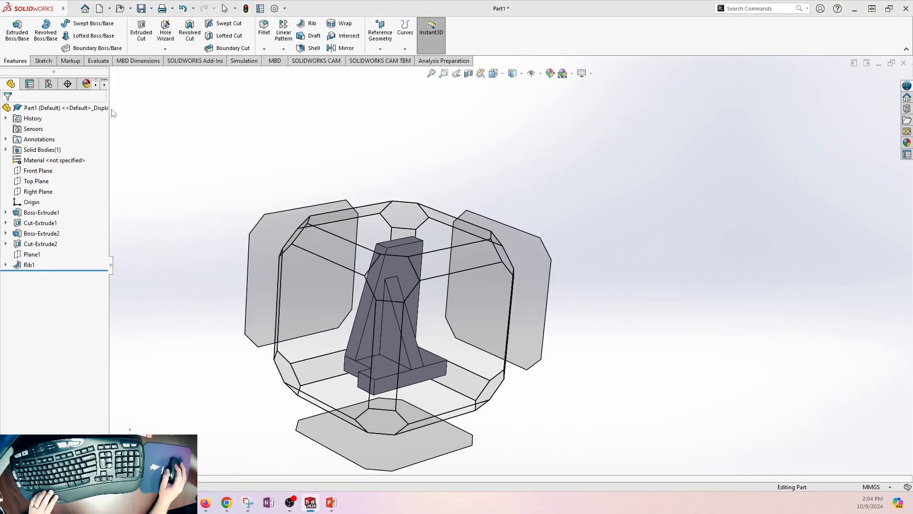
pyautogui.moveTo(1, 110); pyautogui.dragTo(189, 102)
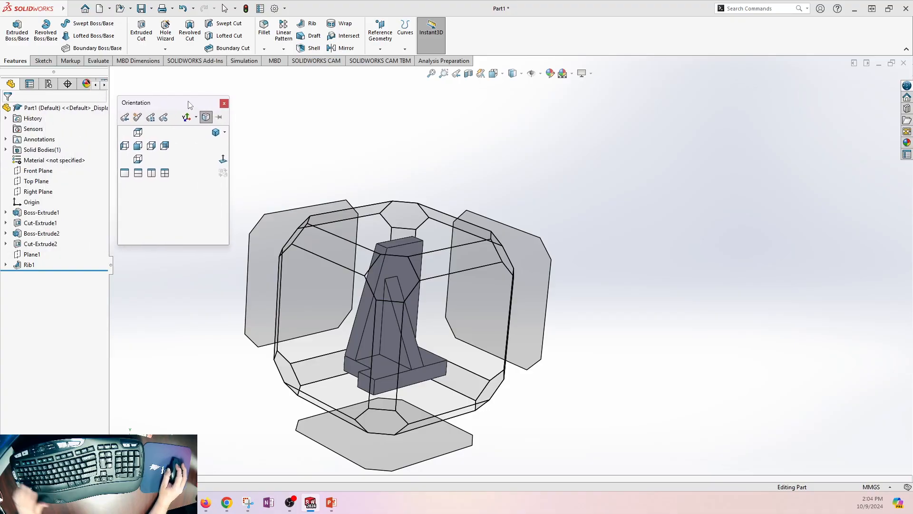
pyautogui.click(255, 201)
pyautogui.hotkey('ctrl', 'space')
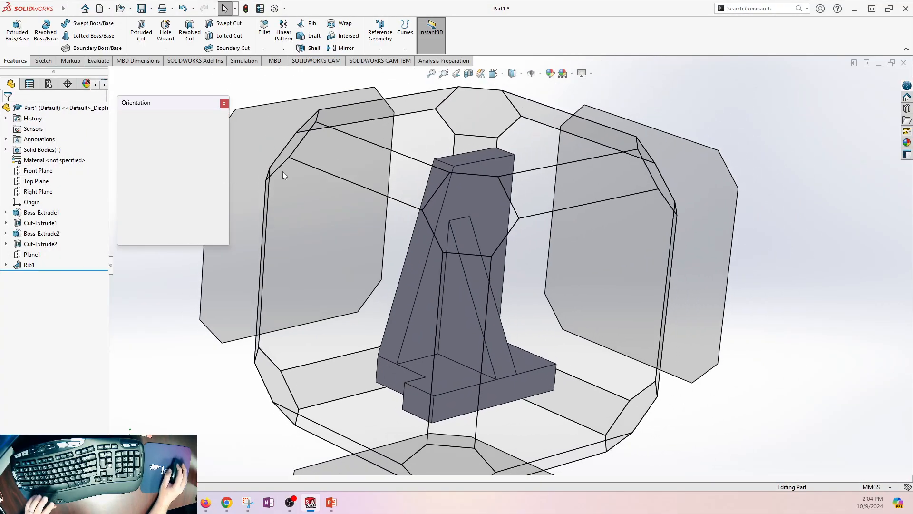
pyautogui.click(253, 170)
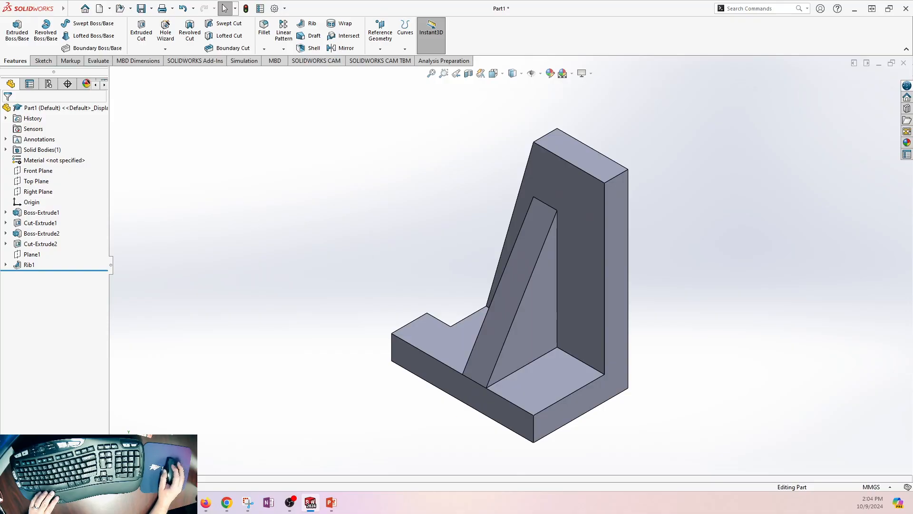
pyautogui.click(248, 503)
pyautogui.moveTo(181, 116); pyautogui.dragTo(1, 101)
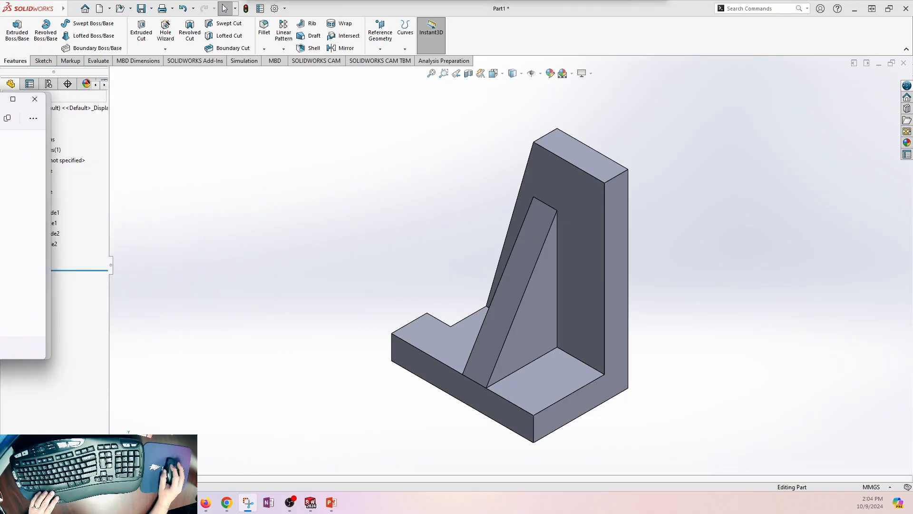
pyautogui.click(331, 196)
# Examine the rib and the tapered upright squarely in the front view.
pyautogui.moveTo(577, 261); pyautogui.dragTo(248, 202, button='middle')
pyautogui.press('space')
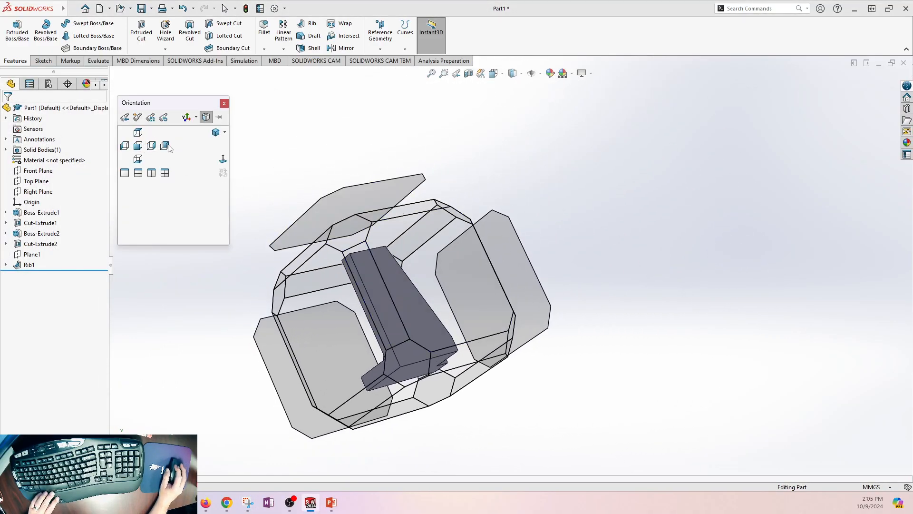
pyautogui.click(138, 146)
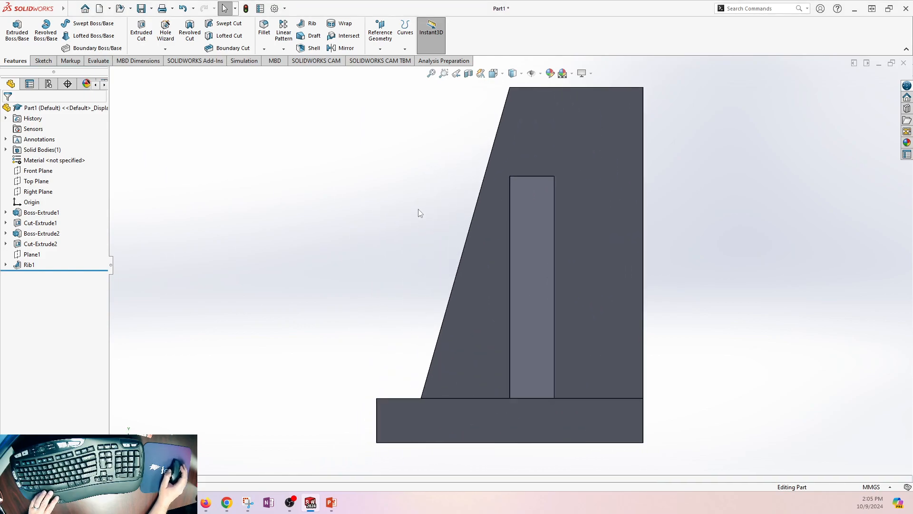
pyautogui.press('space')
pyautogui.click(357, 201)
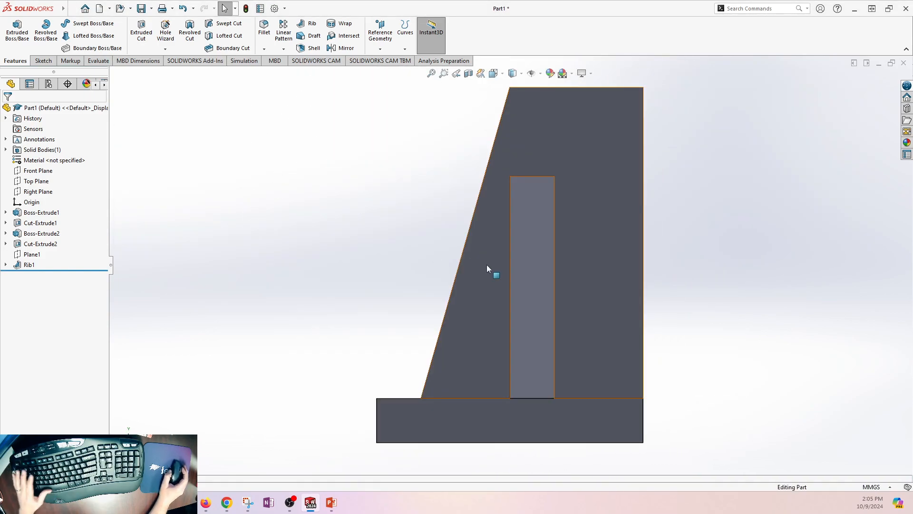
pyautogui.press('space')
pyautogui.click(424, 288)
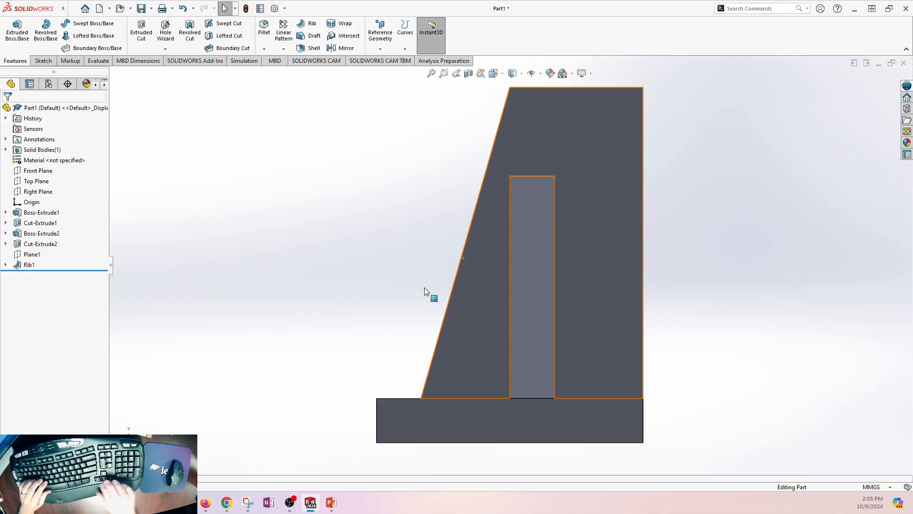
# Turn the bracket to a pictorial view with the notched end in front, as in the reference drawing, and fit it on screen.
pyautogui.hotkey('ctrl', '7')
pyautogui.press('Right')
pyautogui.press('Left')
pyautogui.press('Left')
pyautogui.press('Right')
pyautogui.press('Right')
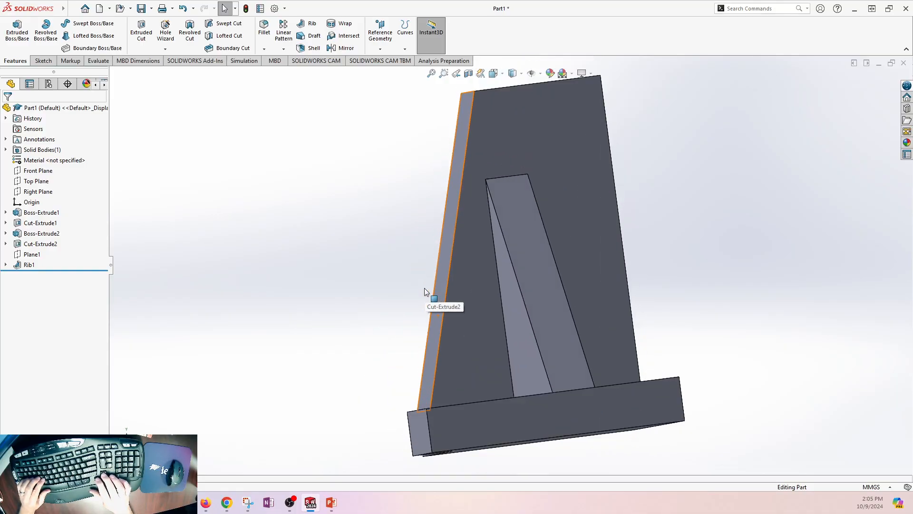
pyautogui.press('space')
pyautogui.click(424, 287)
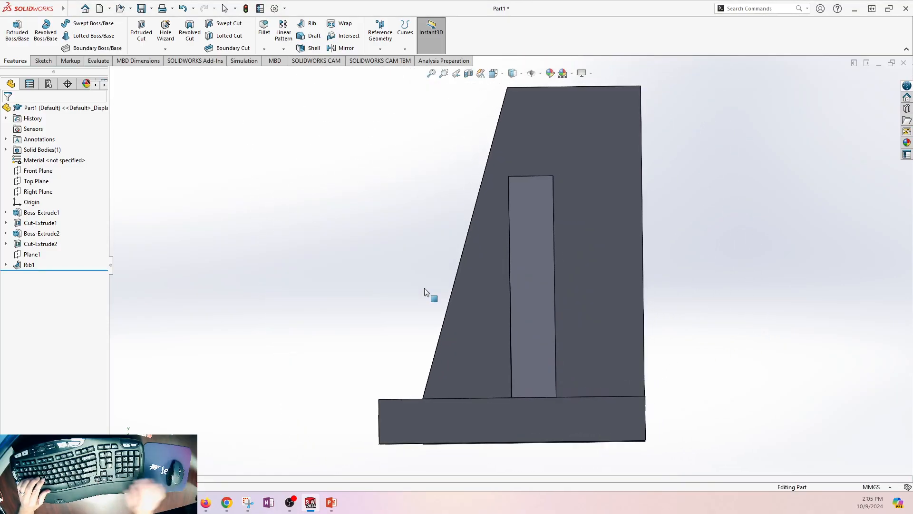
pyautogui.hotkey('ctrl', '7')
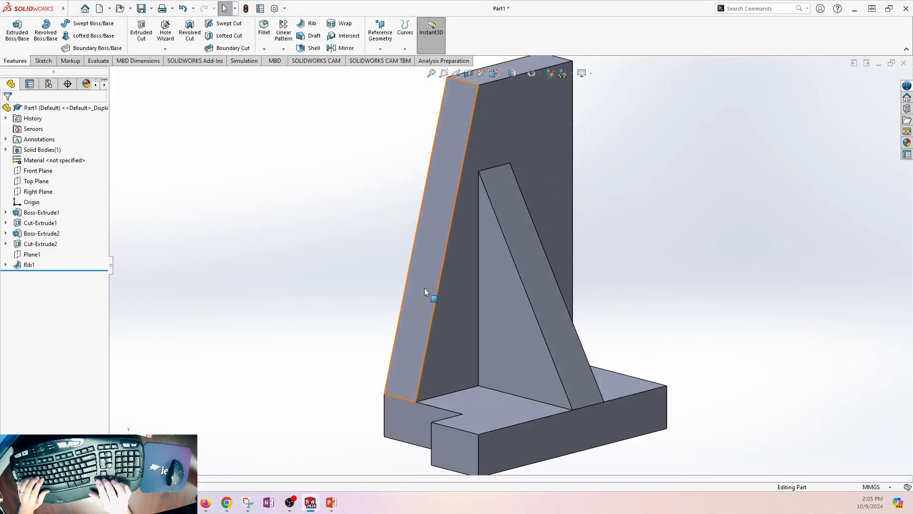
pyautogui.press('f')
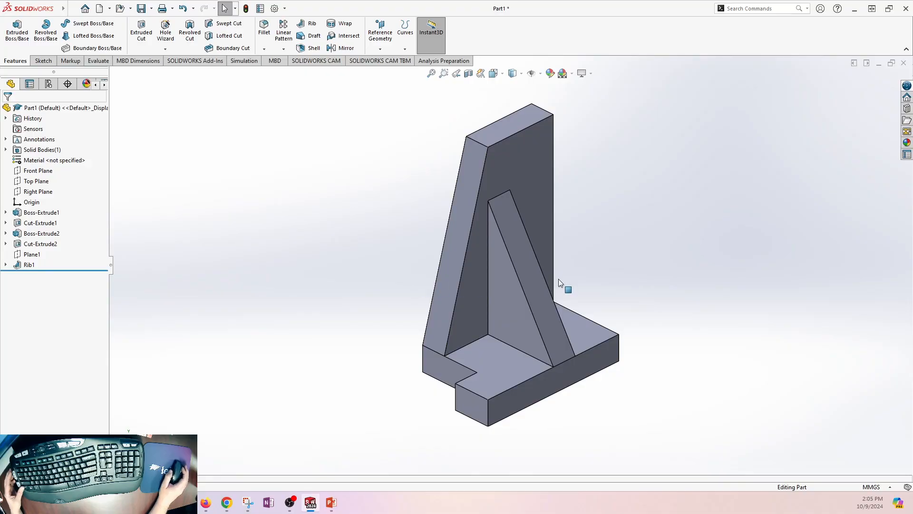
pyautogui.keyDown('ctrl'); pyautogui.moveTo(612, 267); pyautogui.dragTo(554, 271, button='middle'); pyautogui.keyUp('ctrl')
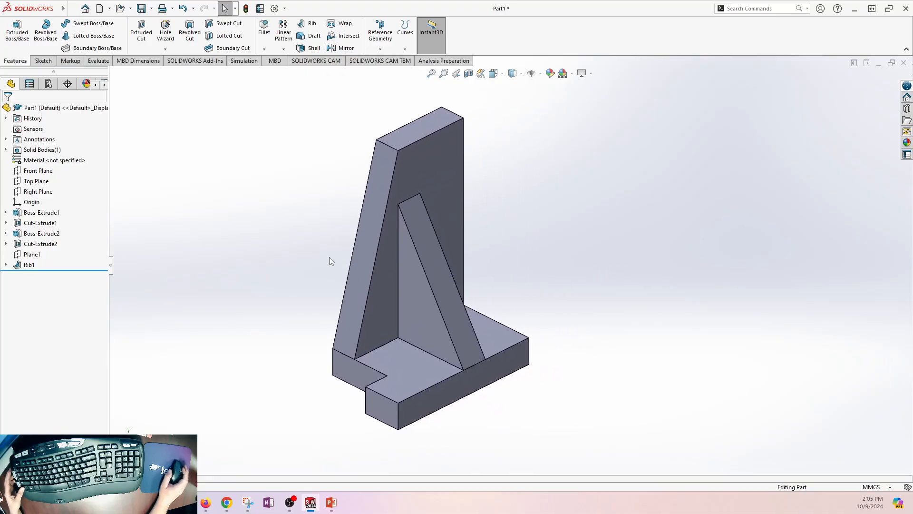
# Compare the finished bracket with the reference drawing side by side, and move the drawing out of the way.
pyautogui.hotkey('alt', 'Tab')
pyautogui.moveTo(144, 123); pyautogui.dragTo(192, 99)
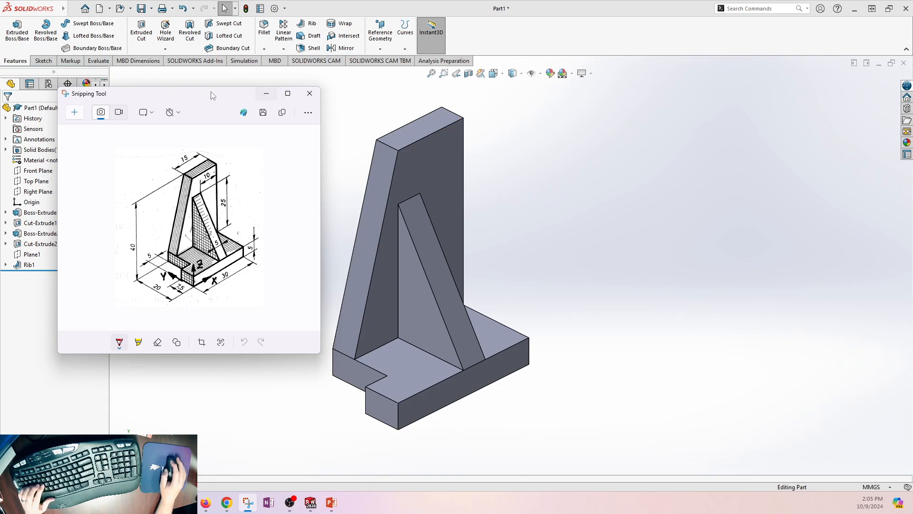
pyautogui.moveTo(212, 101); pyautogui.dragTo(239, 97)
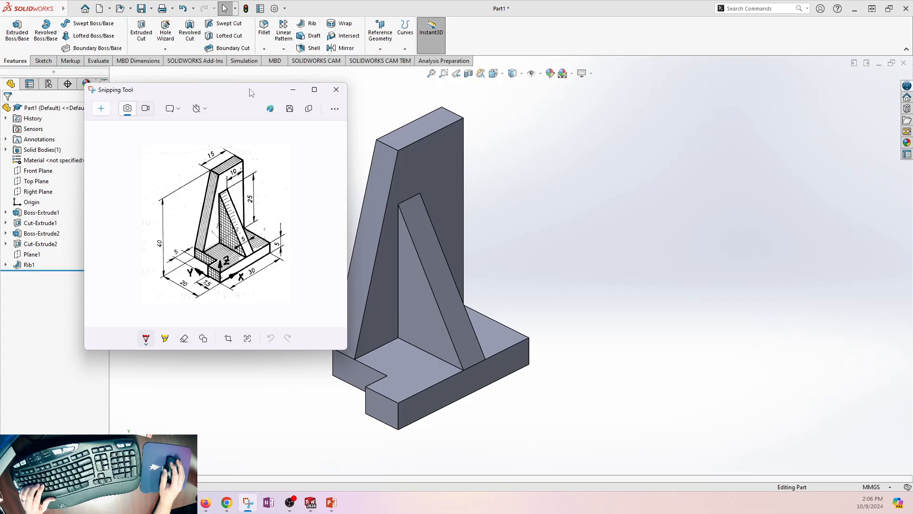
pyautogui.moveTo(252, 85); pyautogui.dragTo(251, 62)
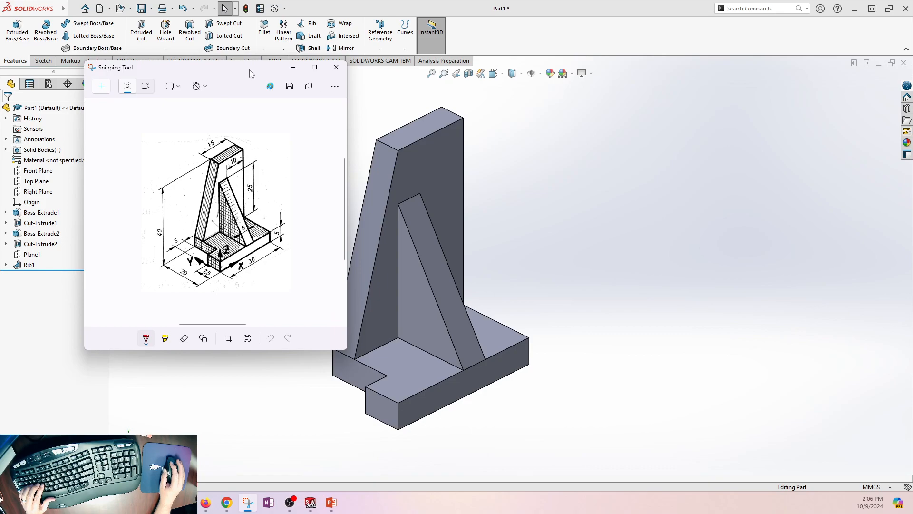
pyautogui.moveTo(252, 70); pyautogui.dragTo(32, 471)
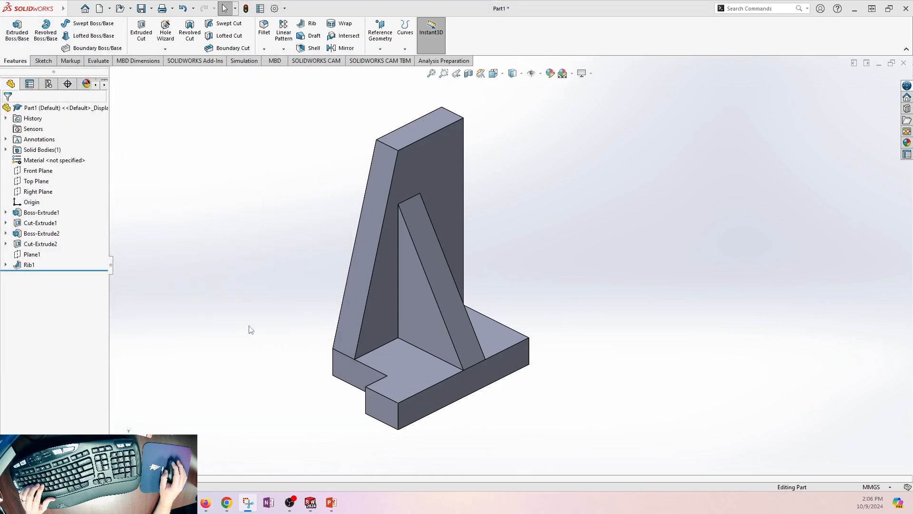